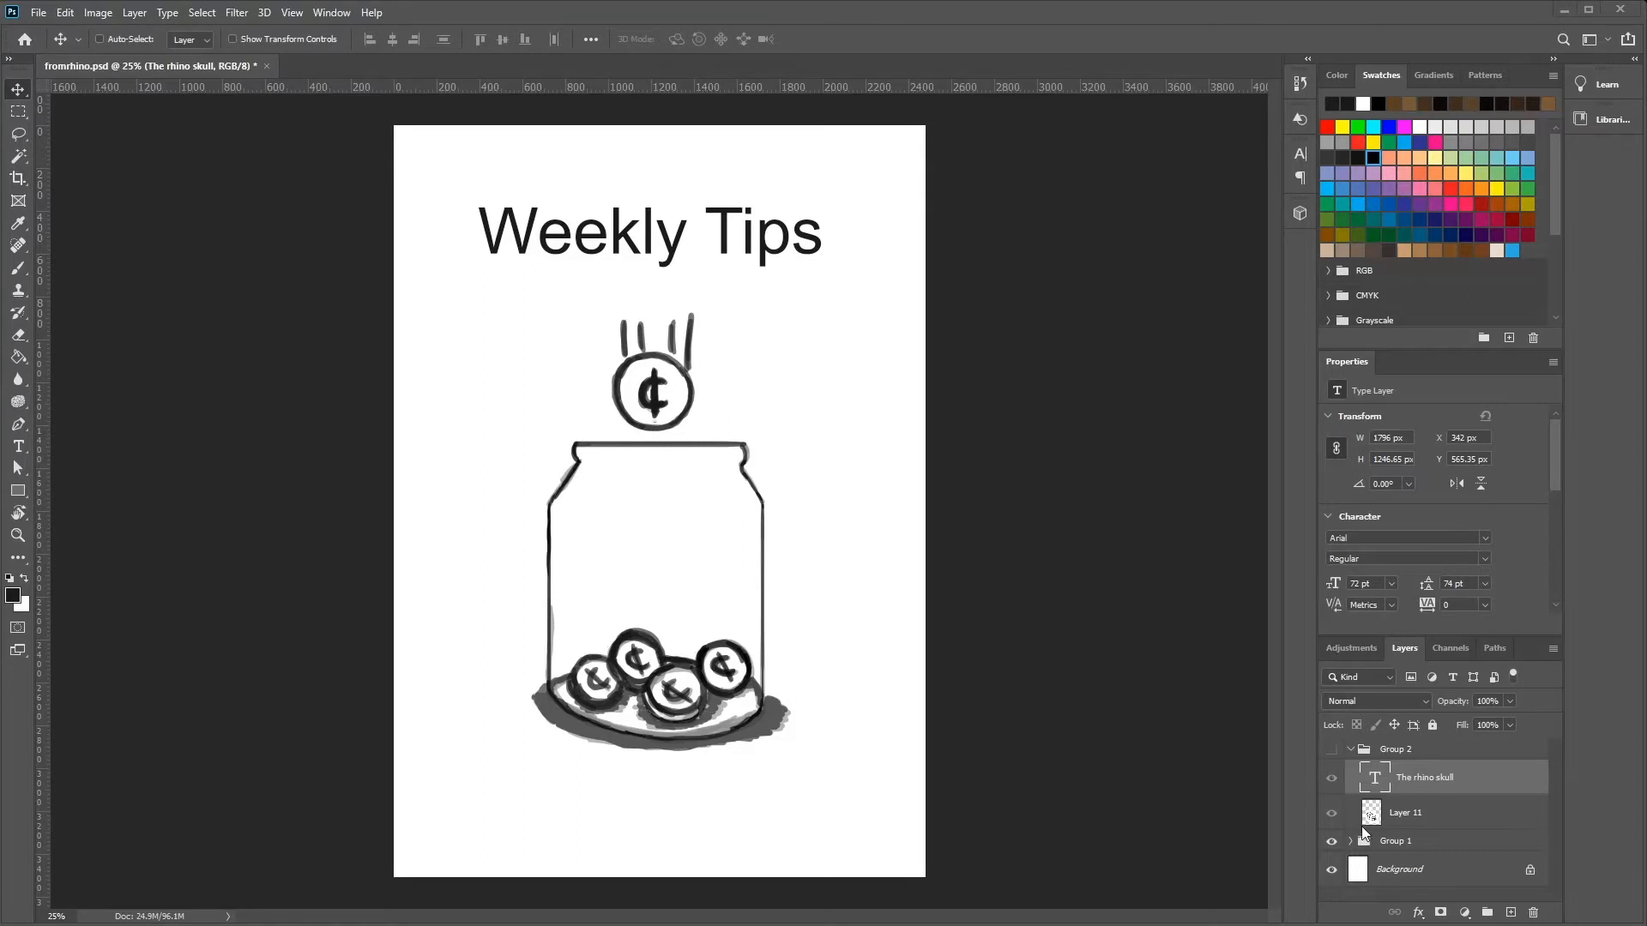
Hide Group 1 with the tip jar drawing and show Group 2 with the rhino skull drawing.
left_click(1331, 841)
left_click(1330, 751)
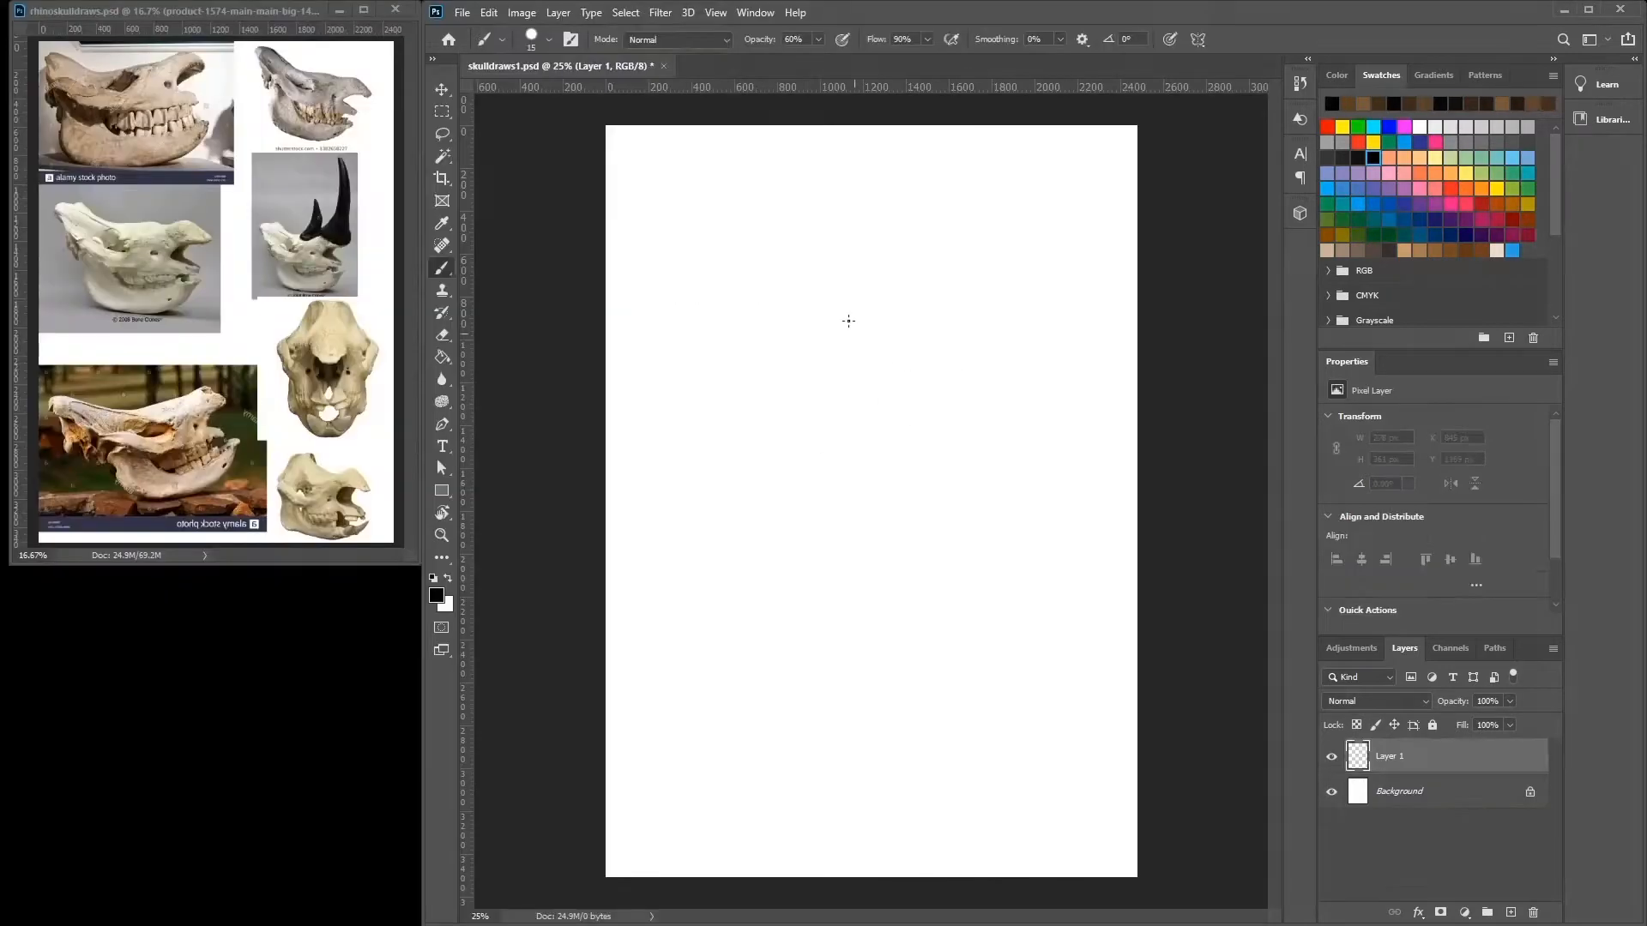
Sketch a side-view rhino skull on Layer 1, with the cranium outline, two rows of teeth and the lower jaw.
mouse_move(790, 427)
left_mouse_down()
mouse_move(779, 388)
mouse_move(804, 382)
mouse_move(850, 415)
mouse_move(816, 395)
mouse_move(968, 390)
mouse_move(868, 413)
mouse_move(1058, 386)
mouse_move(966, 400)
mouse_move(1021, 413)
mouse_move(997, 451)
mouse_move(1027, 431)
mouse_move(984, 467)
mouse_move(1016, 424)
mouse_move(983, 472)
mouse_move(1016, 506)
mouse_move(966, 520)
mouse_move(979, 533)
mouse_move(874, 522)
left_mouse_up()
mouse_move(811, 443)
left_mouse_down()
mouse_move(925, 442)
mouse_move(913, 457)
mouse_move(916, 437)
mouse_move(894, 459)
mouse_move(804, 455)
mouse_move(857, 506)
mouse_move(834, 493)
mouse_move(889, 517)
mouse_move(832, 504)
mouse_move(797, 476)
mouse_move(819, 454)
mouse_move(780, 414)
mouse_move(790, 446)
mouse_move(781, 407)
mouse_move(776, 461)
mouse_move(792, 472)
mouse_move(820, 410)
mouse_move(806, 579)
left_mouse_up()
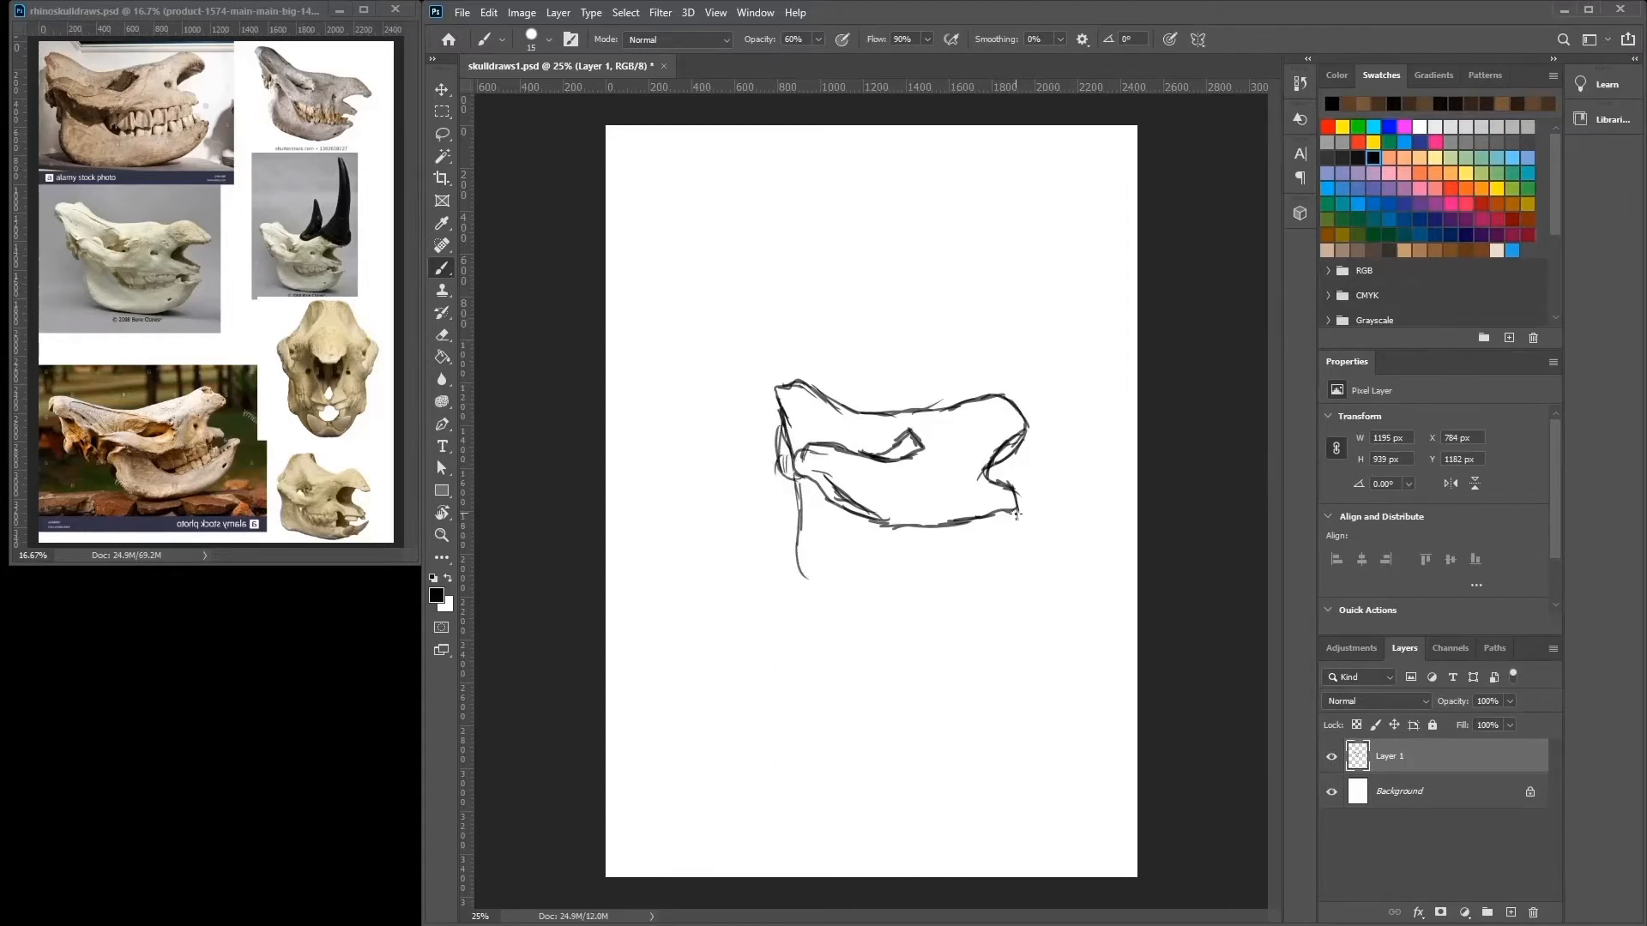
mouse_move(1015, 515)
left_mouse_down()
mouse_move(961, 545)
mouse_move(978, 518)
mouse_move(951, 545)
left_mouse_up()
left_click_drag(960, 546, 877, 547)
left_click_drag(874, 523, 889, 556)
mouse_move(856, 514)
left_mouse_down()
mouse_move(879, 548)
mouse_move(1046, 558)
mouse_move(1046, 574)
mouse_move(956, 600)
mouse_move(869, 611)
mouse_move(849, 595)
mouse_move(945, 563)
mouse_move(912, 570)
left_mouse_up()
left_click_drag(947, 547, 948, 559)
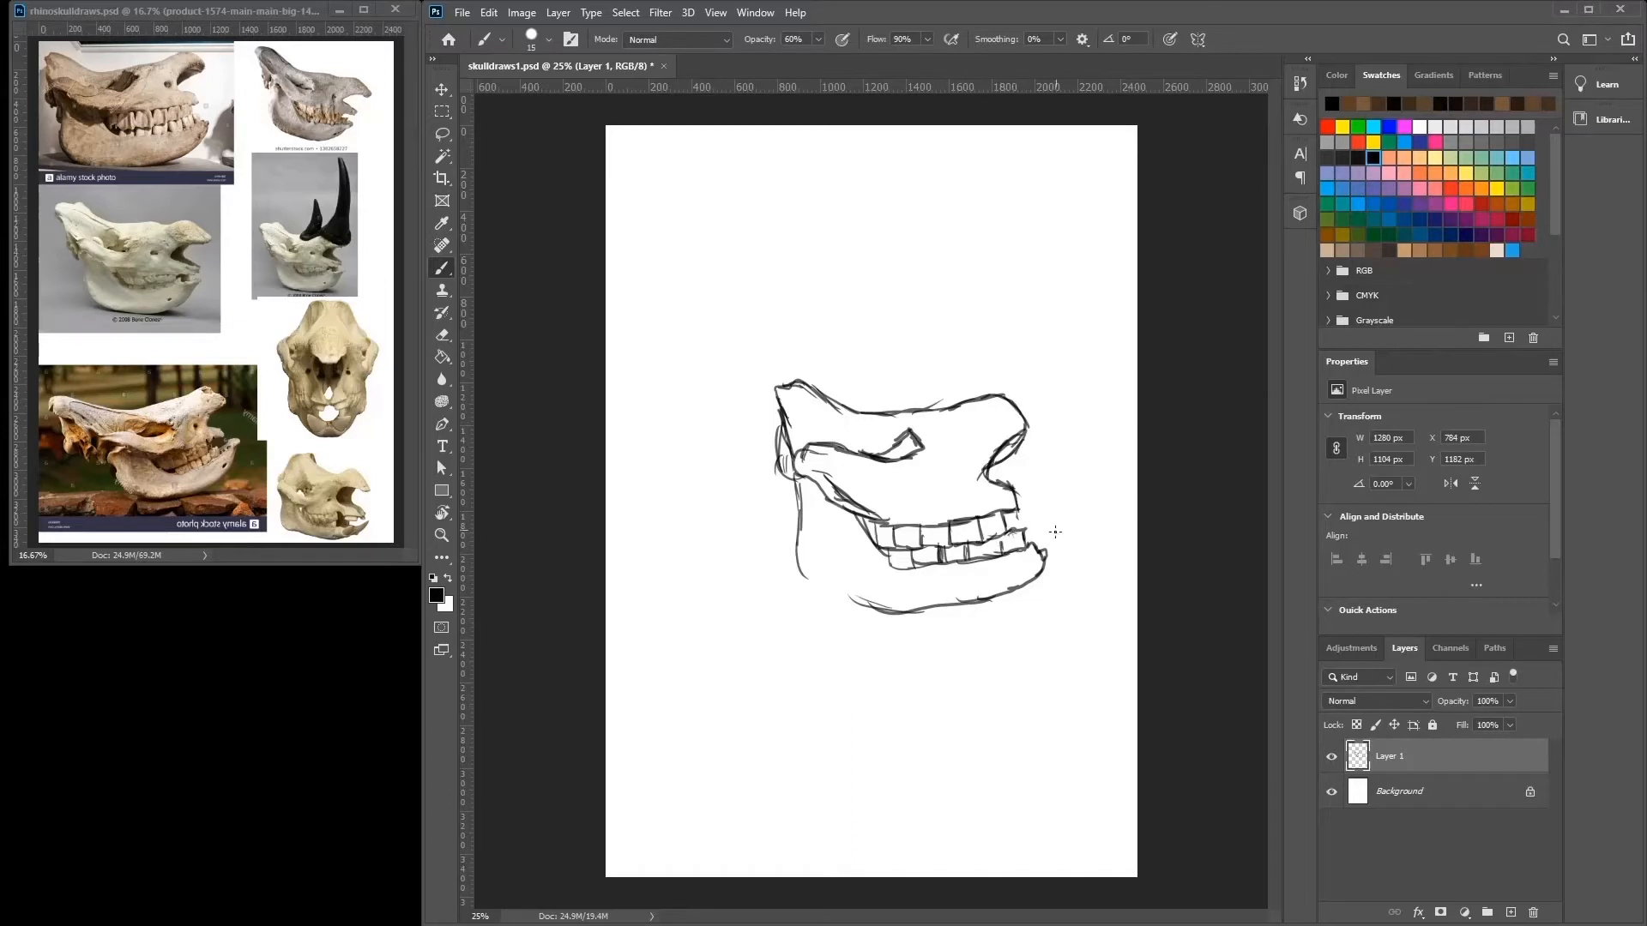
mouse_move(879, 608)
left_mouse_down()
mouse_move(800, 566)
mouse_move(788, 486)
left_mouse_up()
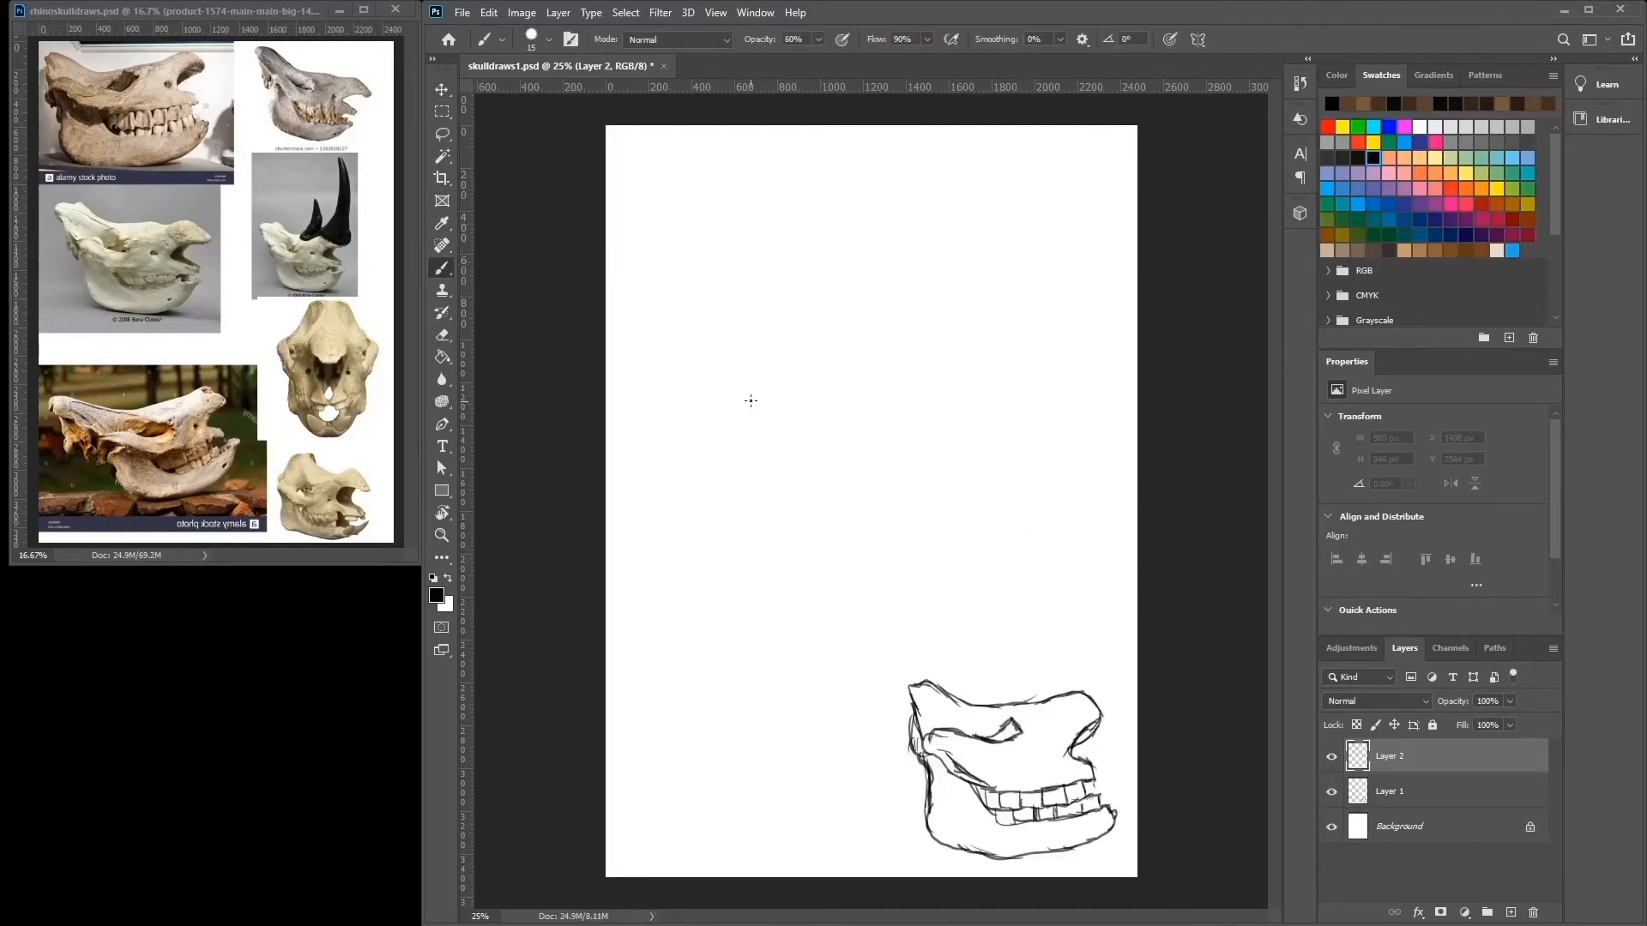
Sketch a second side-view rhino skull on Layer 2 above the first, with its upper outline, row of teeth and rounded lower jaw.
mouse_move(750, 399)
left_mouse_down()
mouse_move(690, 383)
mouse_move(719, 403)
mouse_move(692, 399)
mouse_move(719, 467)
mouse_move(713, 433)
mouse_move(721, 458)
mouse_move(785, 440)
mouse_move(754, 423)
mouse_move(784, 440)
mouse_move(774, 386)
mouse_move(687, 360)
mouse_move(777, 405)
mouse_move(775, 387)
mouse_move(880, 407)
mouse_move(917, 384)
mouse_move(953, 430)
mouse_move(890, 406)
mouse_move(940, 443)
left_mouse_up()
mouse_move(933, 440)
left_mouse_down()
mouse_move(948, 443)
mouse_move(918, 441)
mouse_move(892, 470)
mouse_move(955, 477)
mouse_move(955, 495)
mouse_move(803, 496)
mouse_move(858, 512)
mouse_move(883, 497)
mouse_move(874, 515)
mouse_move(837, 502)
mouse_move(822, 519)
mouse_move(803, 498)
mouse_move(901, 530)
mouse_move(927, 515)
mouse_move(961, 531)
mouse_move(941, 557)
left_mouse_up()
mouse_move(944, 497)
left_mouse_down()
mouse_move(929, 503)
mouse_move(946, 546)
mouse_move(882, 587)
mouse_move(918, 574)
mouse_move(825, 583)
left_mouse_up()
left_click_drag(720, 456, 744, 543)
mouse_move(739, 510)
left_mouse_down()
mouse_move(813, 584)
mouse_move(841, 585)
left_mouse_up()
mouse_move(744, 528)
left_mouse_down()
mouse_move(839, 595)
mouse_move(823, 590)
left_mouse_up()
mouse_move(736, 494)
left_mouse_down()
mouse_move(750, 550)
mouse_move(746, 508)
left_mouse_up()
Draw the cheekbone and eye socket lines on the second skull.
mouse_move(728, 465)
left_mouse_down()
mouse_move(743, 486)
mouse_move(819, 488)
mouse_move(772, 490)
left_mouse_up()
left_click_drag(757, 427, 790, 448)
mouse_move(775, 442)
left_mouse_down()
mouse_move(808, 442)
mouse_move(813, 406)
mouse_move(789, 426)
mouse_move(819, 447)
mouse_move(790, 421)
left_mouse_up()
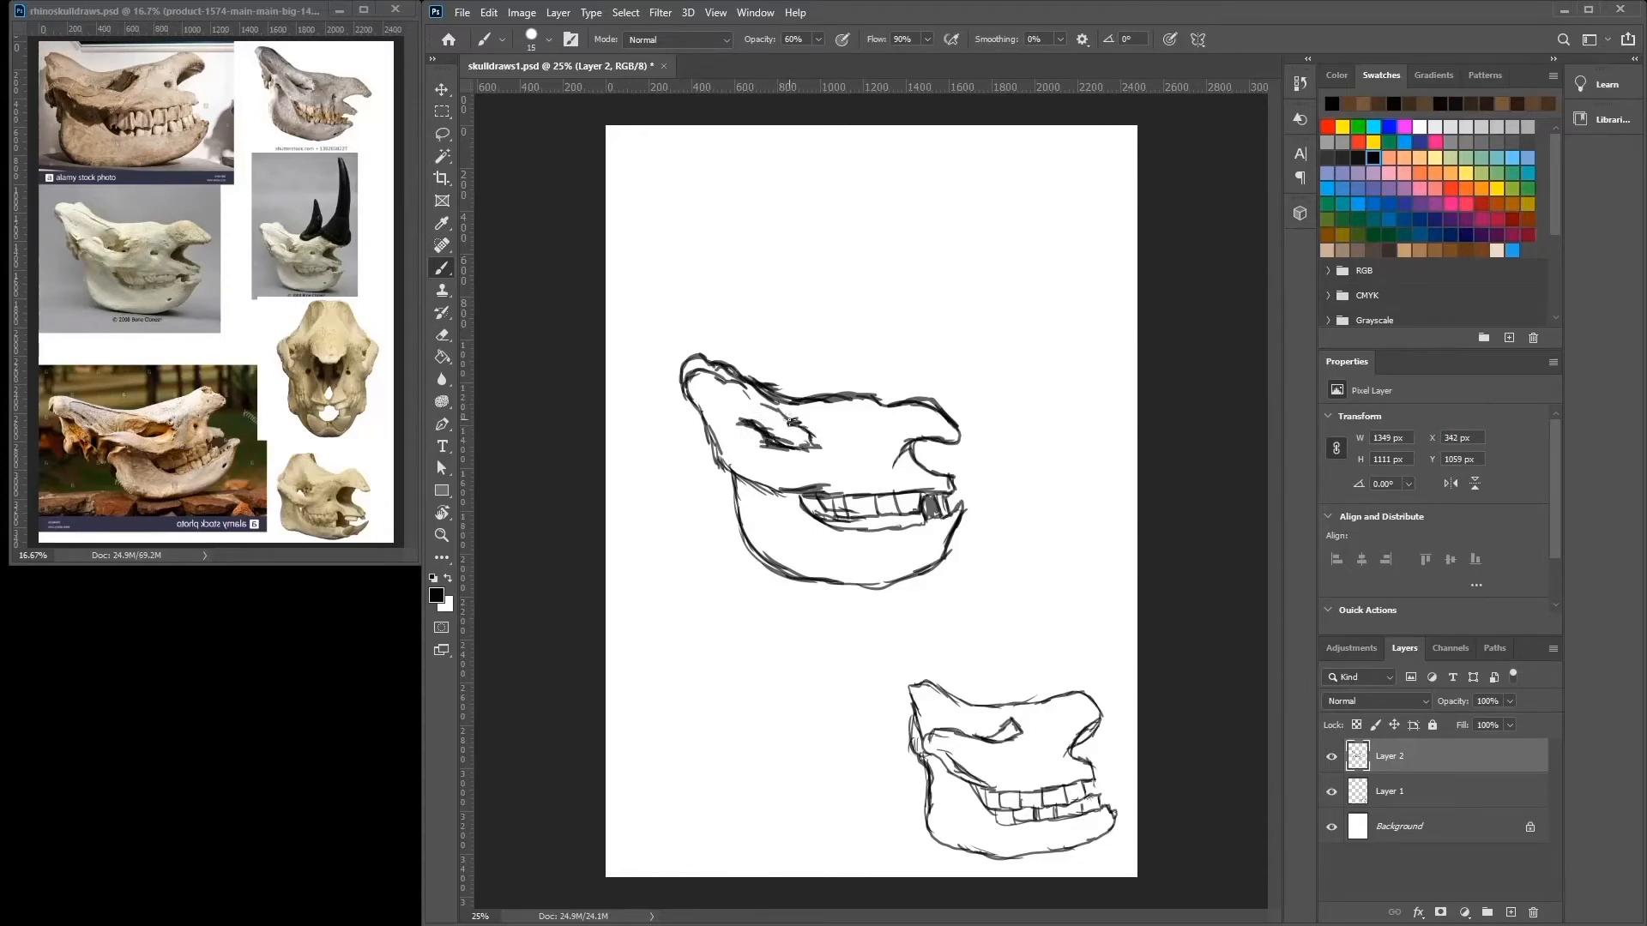
Fade Layer 2 by reducing its opacity and retrace the snout, teeth and lower jaw darker on a new layer.
left_click_drag(1509, 700, 1464, 719)
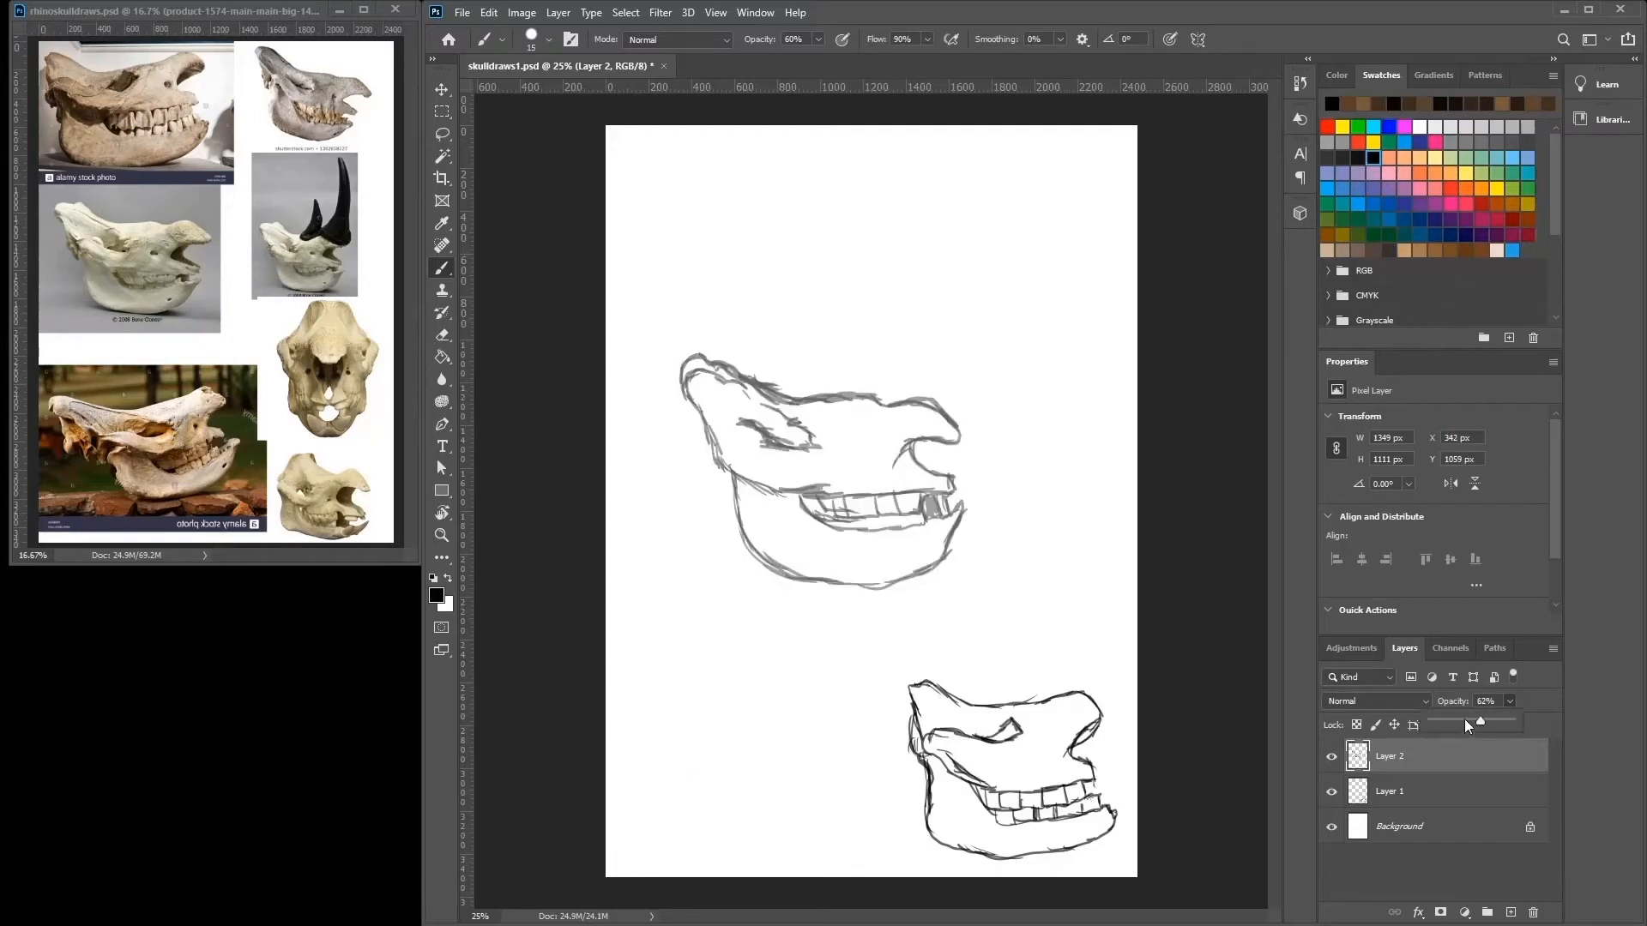
left_click(1510, 912)
mouse_move(924, 400)
left_mouse_down()
mouse_move(955, 438)
mouse_move(920, 437)
mouse_move(943, 472)
mouse_move(910, 466)
mouse_move(914, 444)
mouse_move(949, 480)
mouse_move(914, 455)
mouse_move(917, 470)
mouse_move(951, 479)
mouse_move(935, 516)
mouse_move(959, 511)
mouse_move(911, 524)
mouse_move(882, 497)
mouse_move(873, 520)
mouse_move(877, 496)
mouse_move(850, 517)
mouse_move(831, 496)
mouse_move(883, 493)
mouse_move(847, 508)
mouse_move(842, 532)
mouse_move(812, 513)
mouse_move(911, 530)
mouse_move(892, 530)
mouse_move(937, 498)
mouse_move(777, 490)
mouse_move(702, 420)
left_mouse_up()
mouse_move(721, 463)
left_mouse_down()
mouse_move(743, 530)
mouse_move(826, 583)
mouse_move(900, 580)
mouse_move(949, 543)
left_mouse_up()
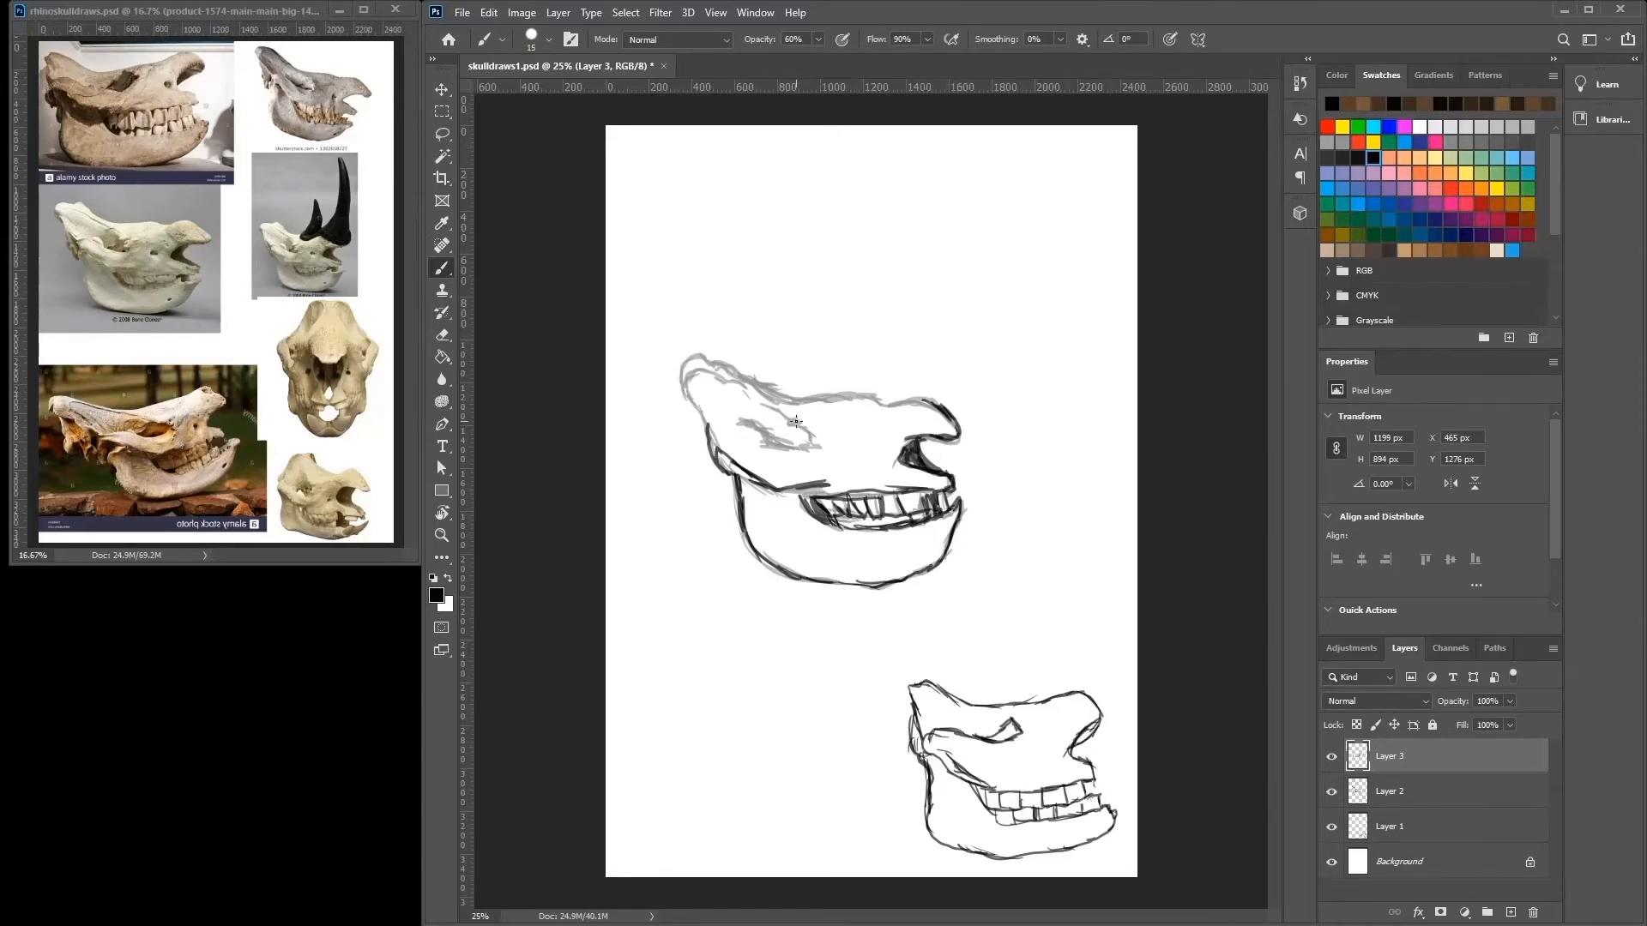
Retrace the second skull's eye socket and top contour, extend the rear crest and add a small dark hole behind the nose.
mouse_move(798, 419)
left_mouse_down()
mouse_move(819, 448)
mouse_move(752, 423)
left_mouse_up()
mouse_move(930, 402)
left_mouse_down()
mouse_move(787, 392)
mouse_move(718, 348)
mouse_move(670, 345)
mouse_move(695, 413)
mouse_move(676, 342)
mouse_move(713, 353)
left_mouse_up()
mouse_move(669, 345)
left_mouse_down()
mouse_move(671, 365)
mouse_move(776, 403)
left_mouse_up()
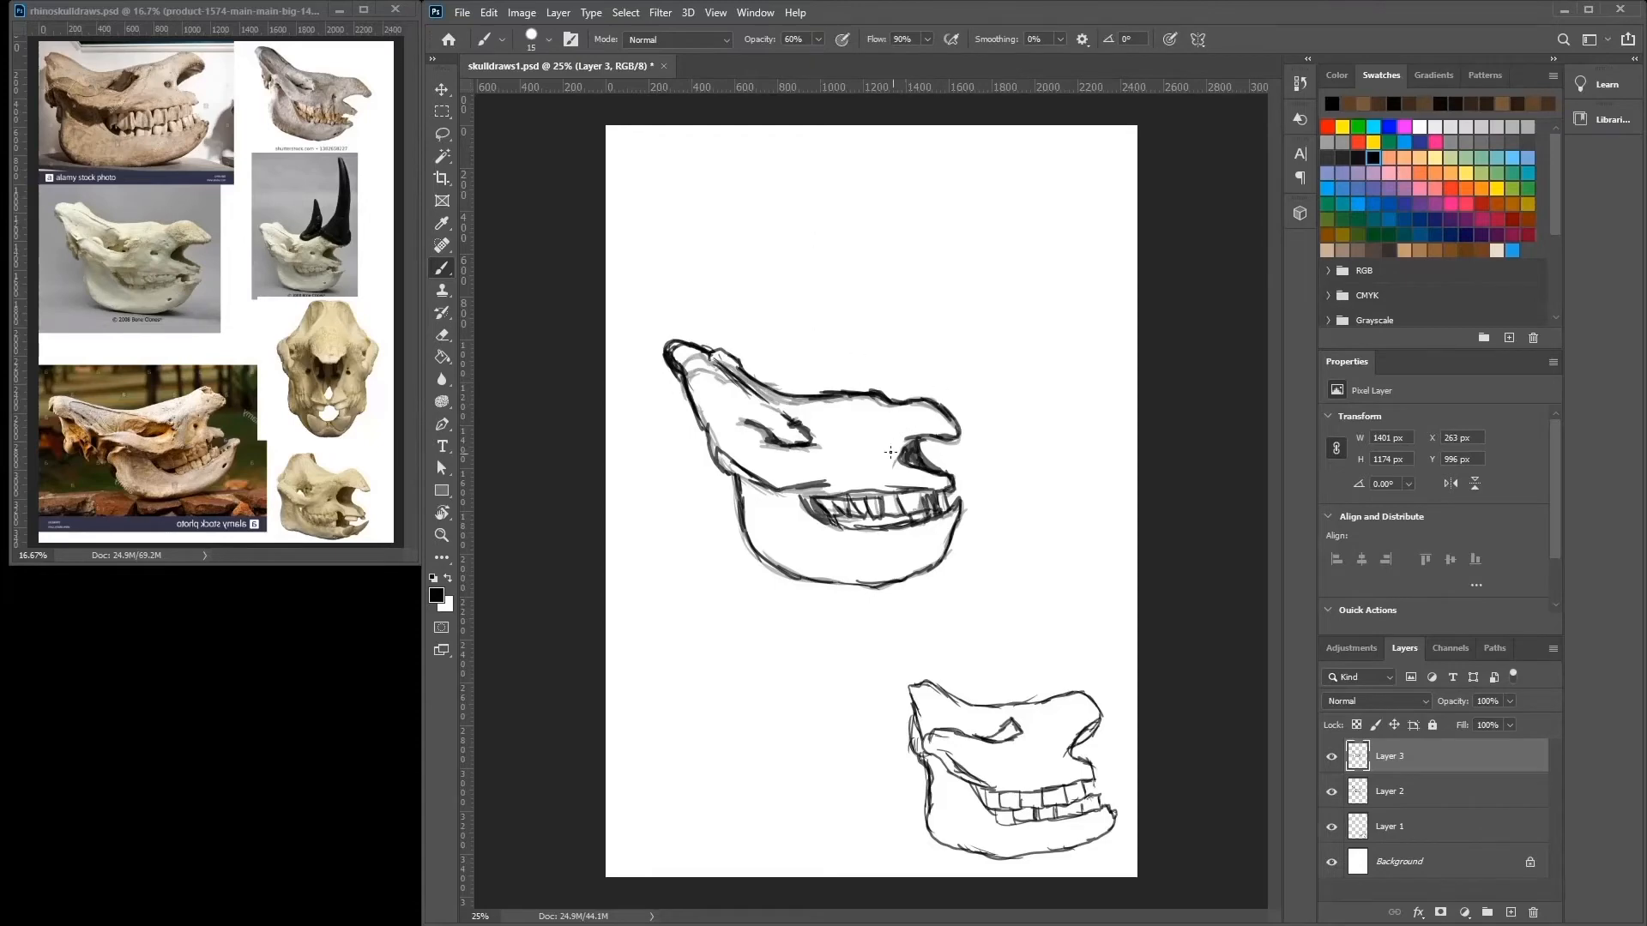
left_click_drag(866, 447, 867, 448)
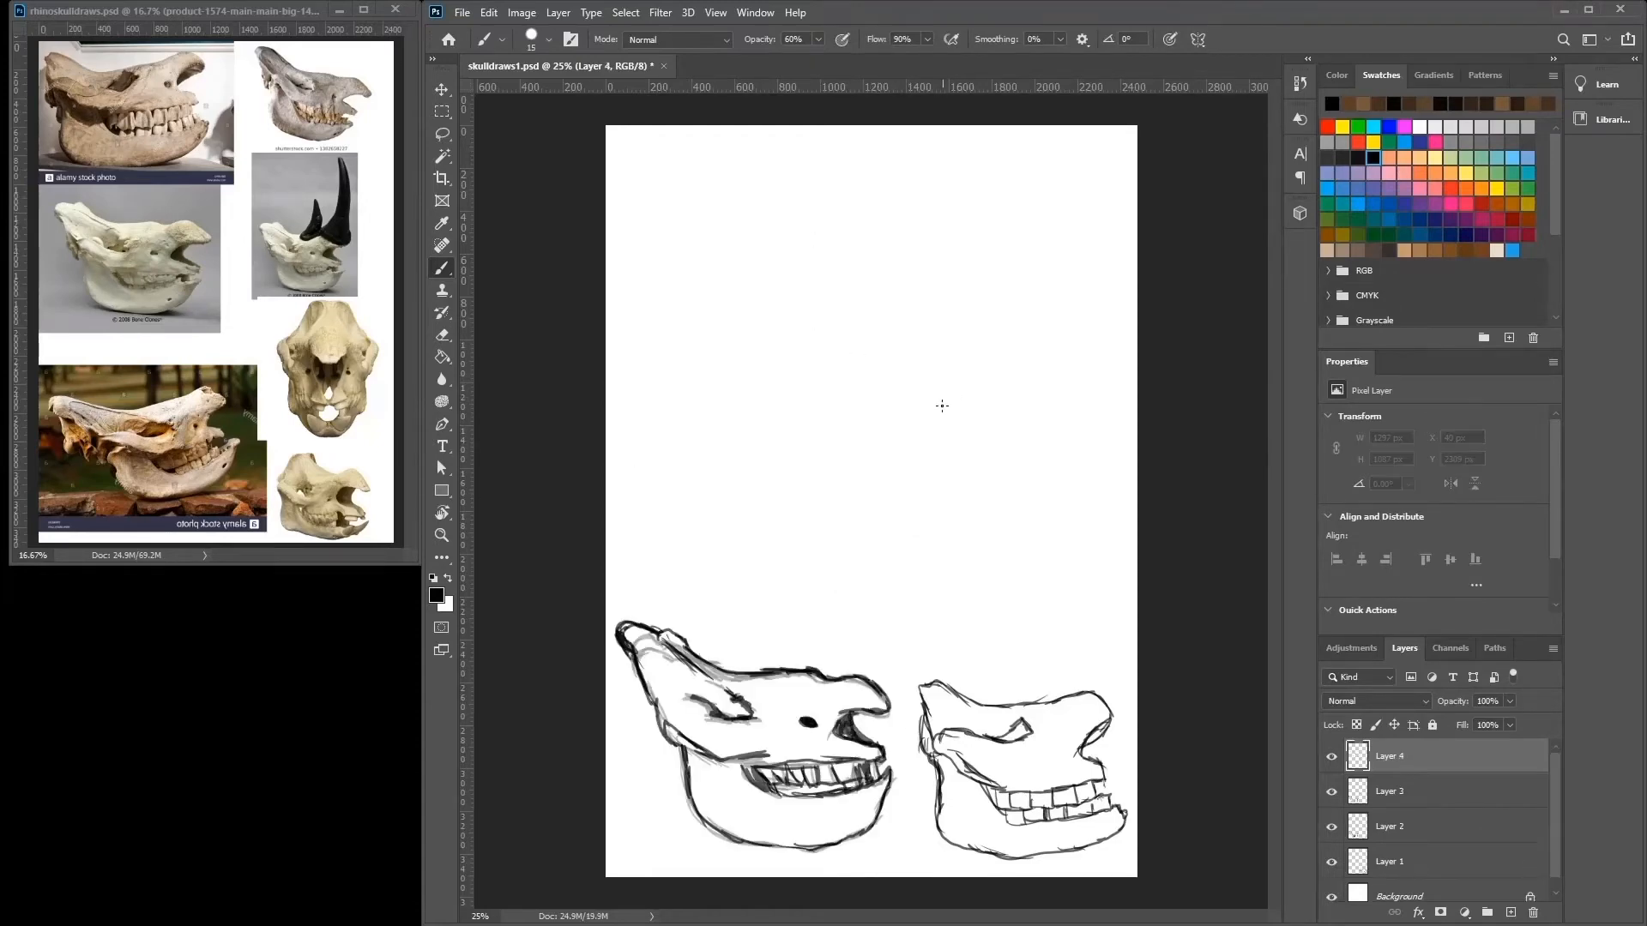
Start a third rhino skull on Layer 4 with the snout curve, nasal opening and front teeth.
mouse_move(922, 393)
left_mouse_down()
mouse_move(965, 403)
mouse_move(884, 352)
left_mouse_up()
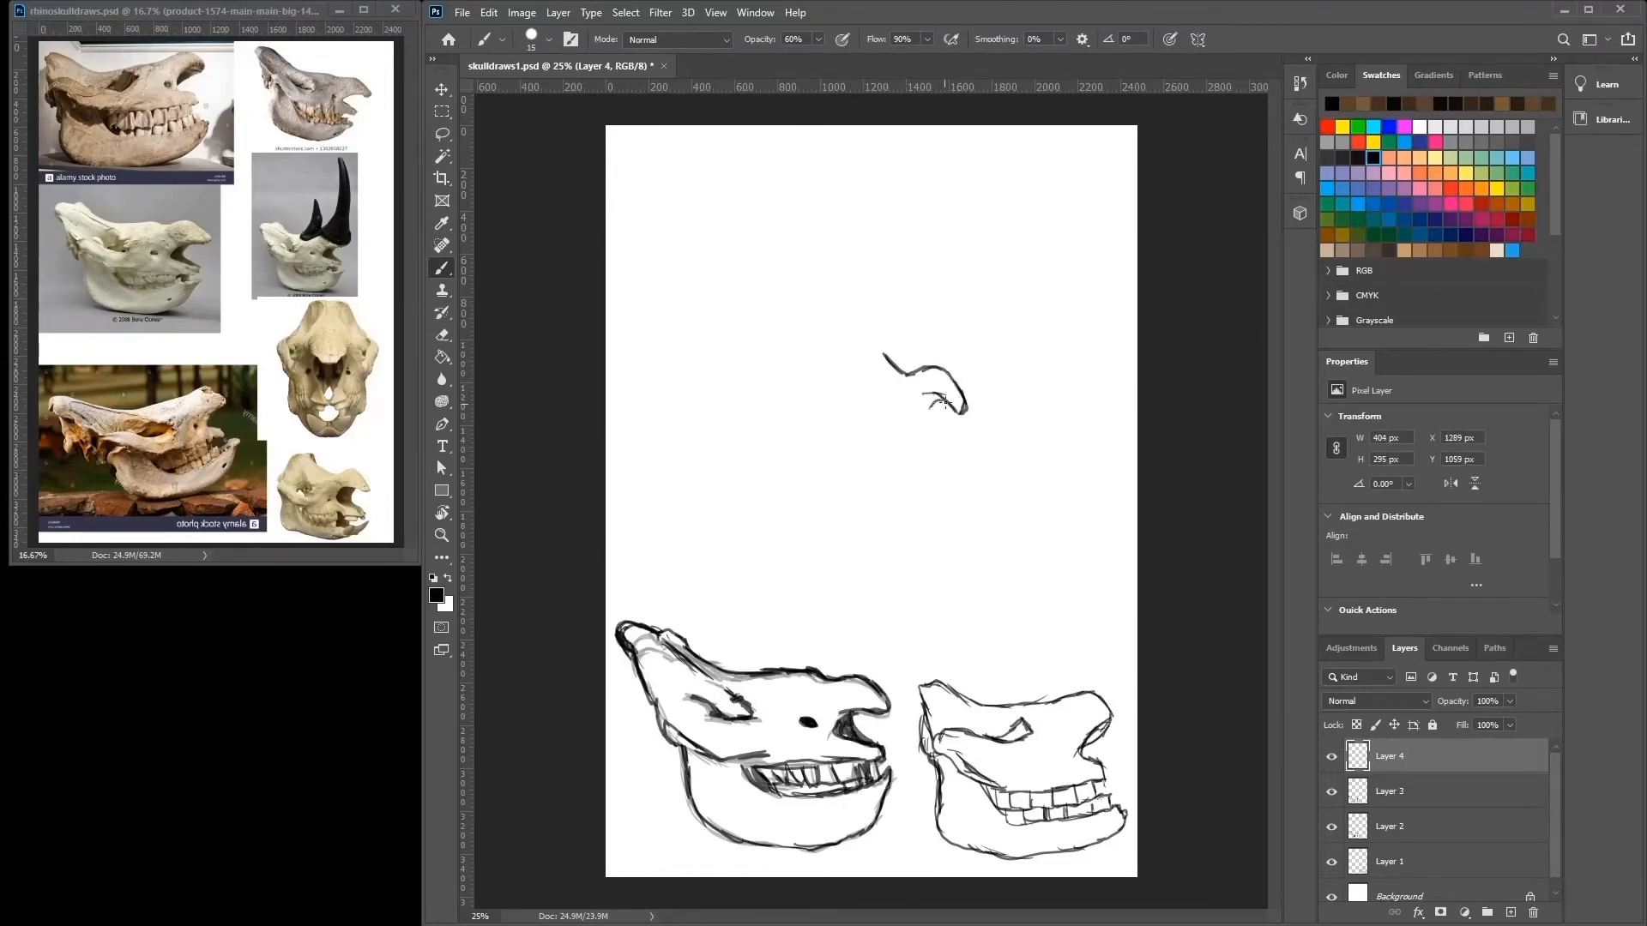
mouse_move(937, 410)
left_mouse_down()
mouse_move(911, 405)
mouse_move(934, 423)
mouse_move(897, 465)
mouse_move(940, 484)
mouse_move(918, 489)
mouse_move(919, 471)
left_mouse_up()
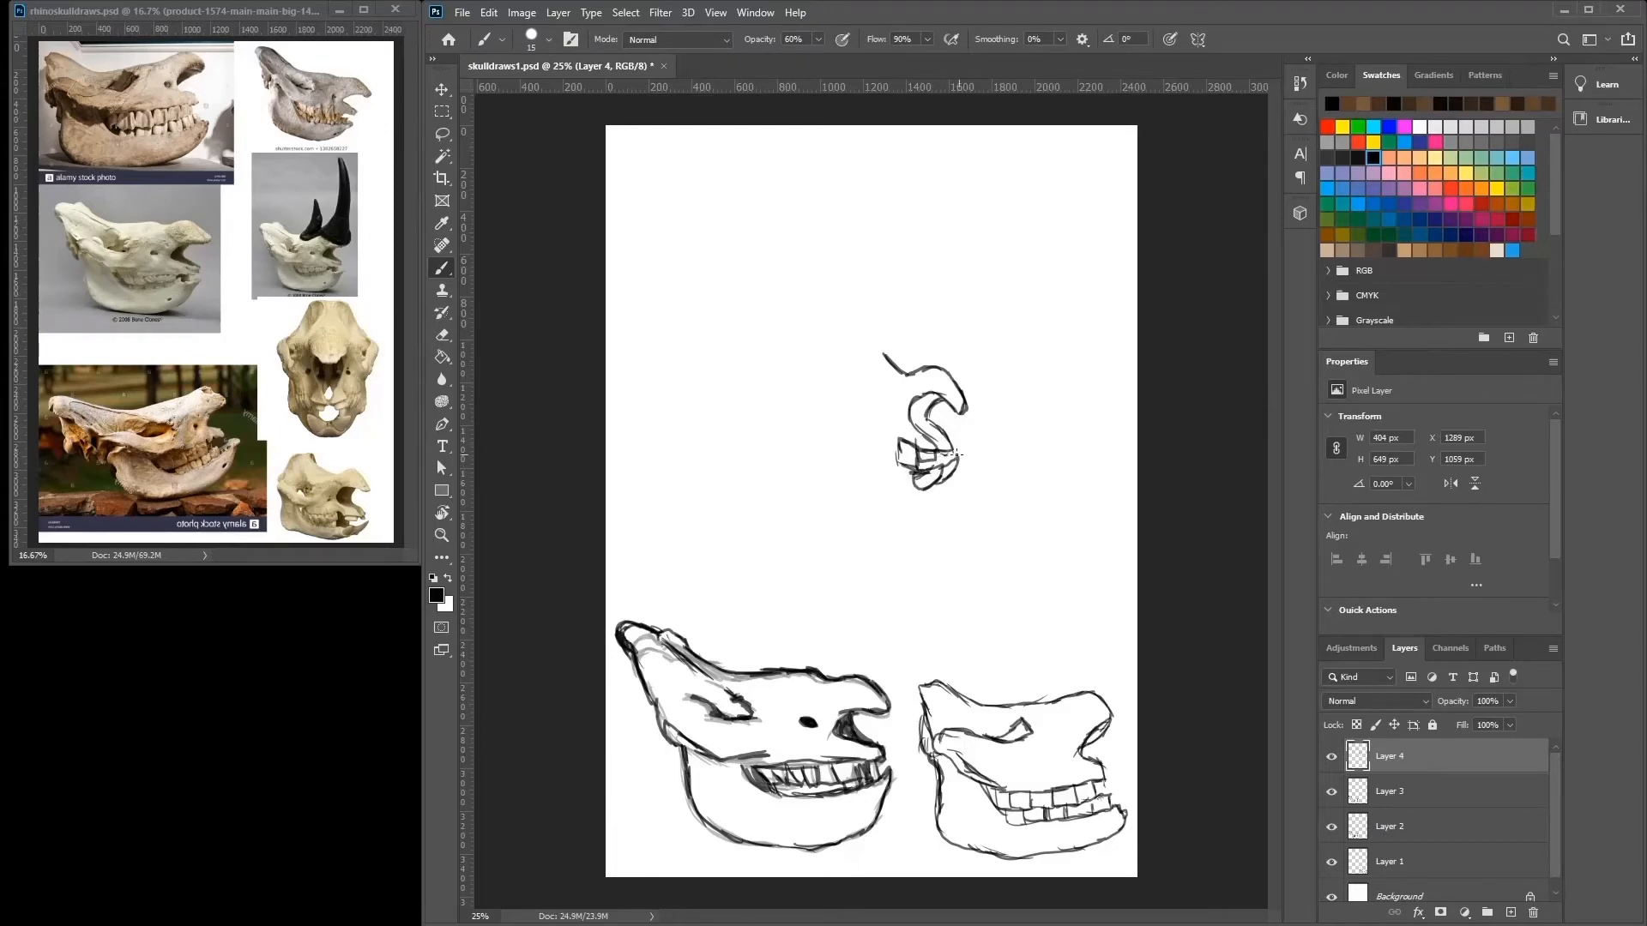
left_click_drag(941, 451, 950, 440)
Complete the third skull's rough sketch with the lower jaw, raised cranium, cheek line and tooth row.
left_click_drag(907, 494, 783, 446)
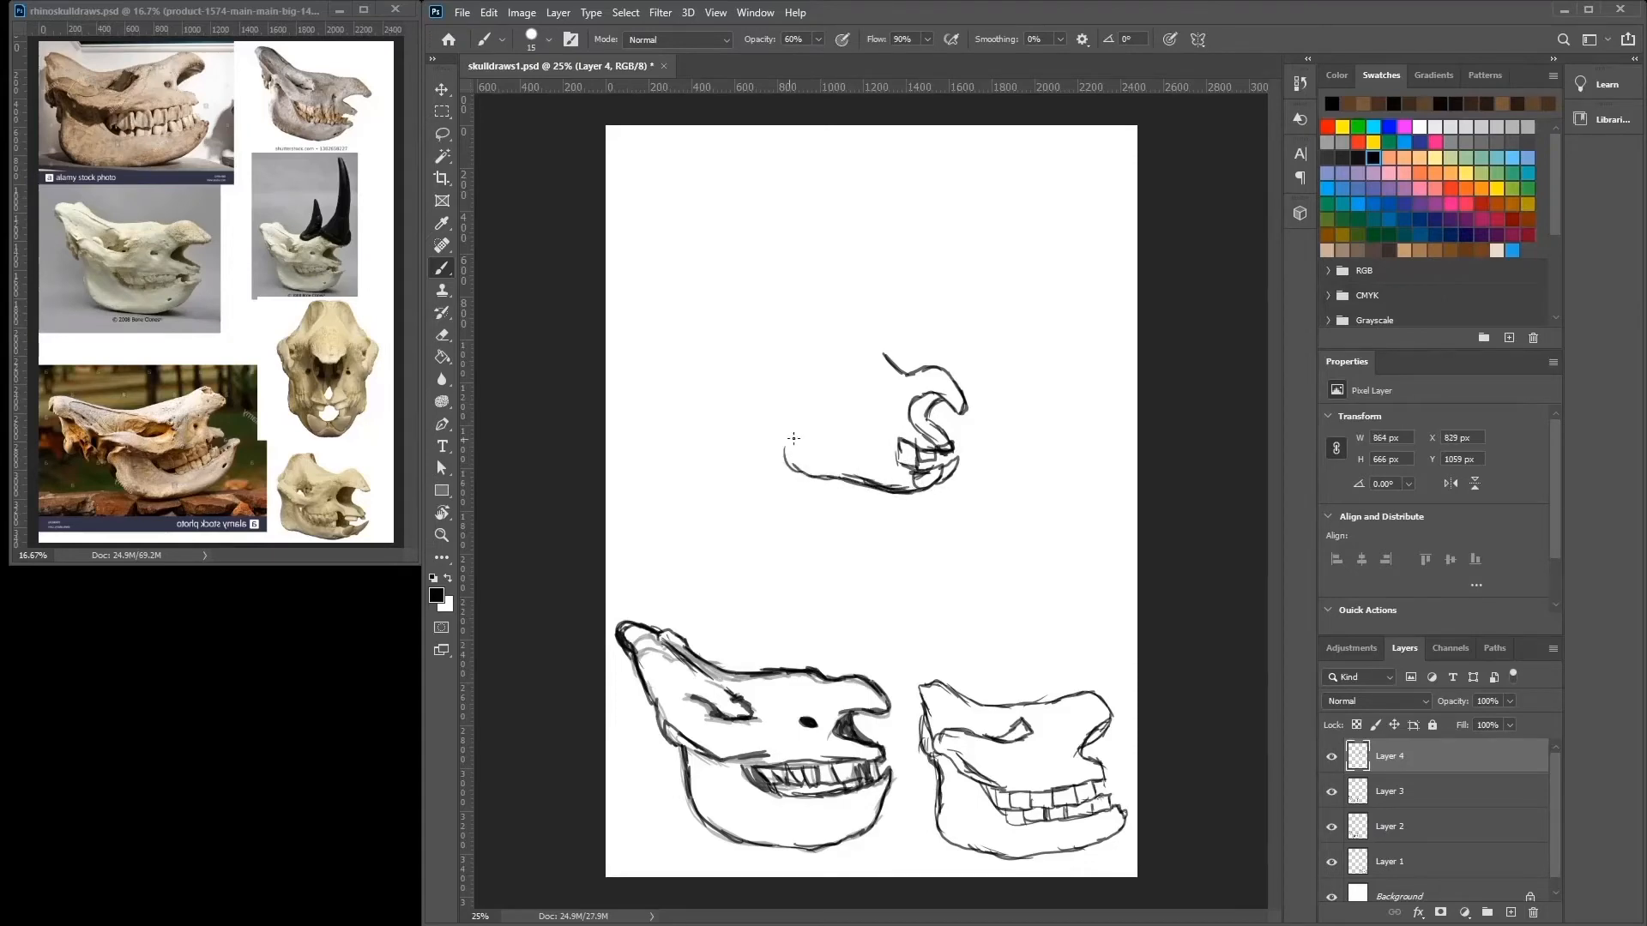
mouse_move(870, 352)
left_mouse_down()
mouse_move(899, 373)
mouse_move(819, 315)
mouse_move(790, 316)
mouse_move(754, 382)
mouse_move(828, 420)
mouse_move(773, 446)
mouse_move(826, 479)
left_mouse_up()
mouse_move(794, 411)
left_mouse_down()
mouse_move(807, 439)
mouse_move(893, 443)
mouse_move(844, 453)
mouse_move(799, 422)
mouse_move(827, 446)
left_mouse_up()
left_click_drag(827, 451, 894, 462)
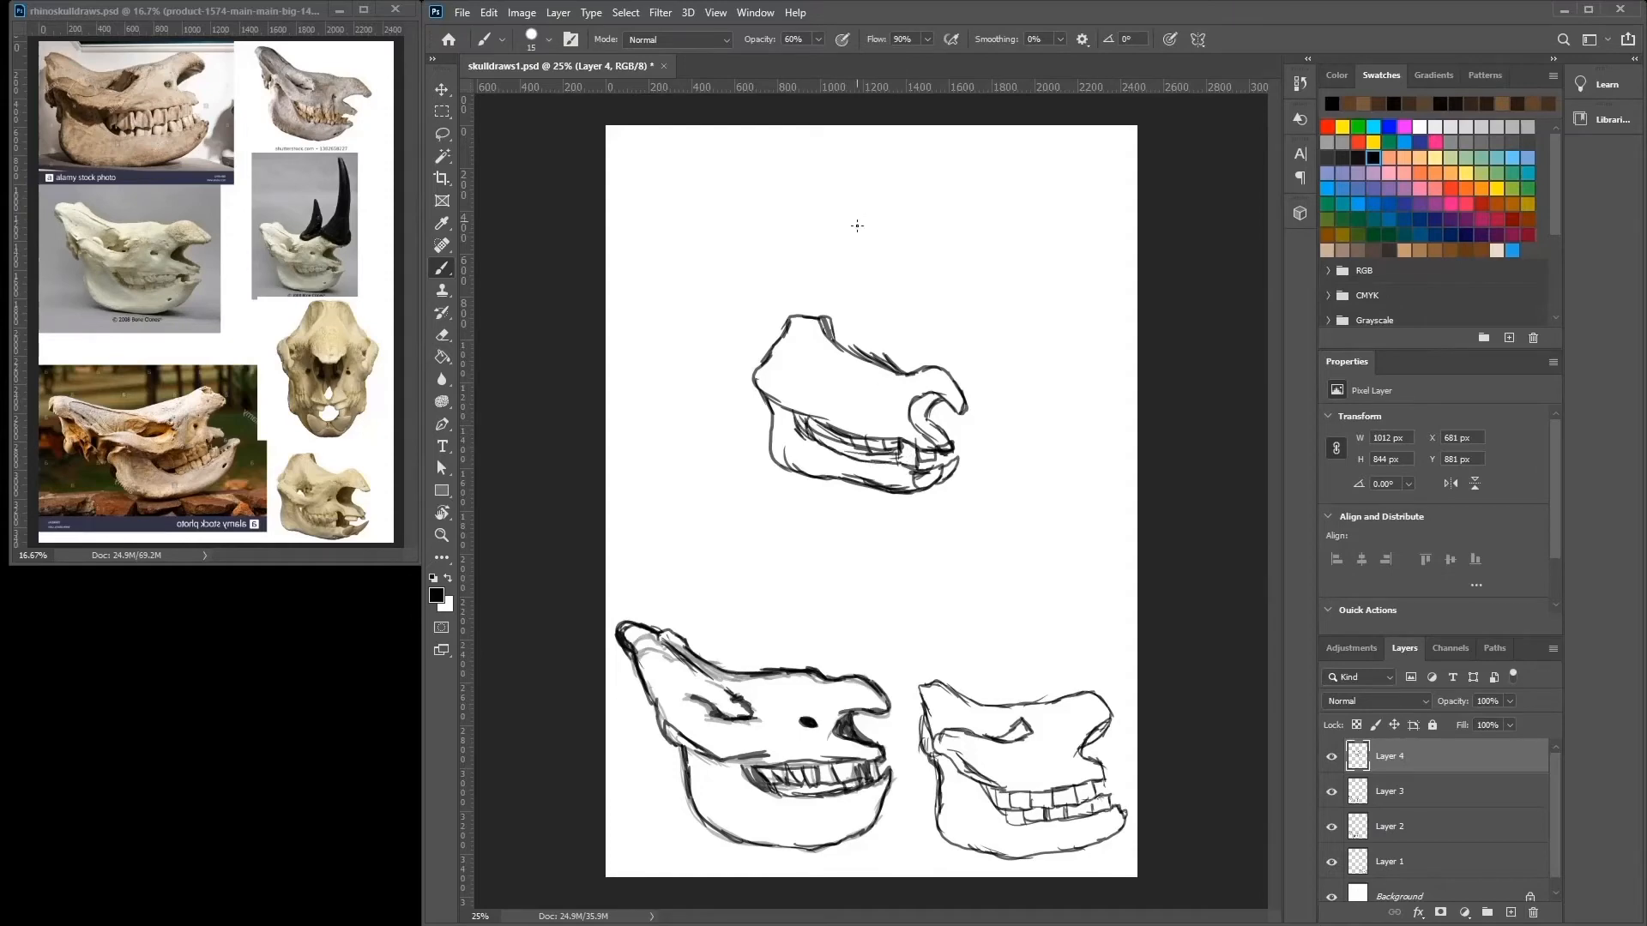
left_click_drag(808, 387, 924, 368)
Fade Layer 4 and retrace the third skull on a new layer with a 29 px brush, shading the eye socket and nasal opening.
left_click_drag(1490, 719, 1455, 721)
left_click(1511, 913)
right_click(844, 338)
left_click_drag(945, 386, 951, 386)
mouse_move(821, 317)
left_mouse_down()
mouse_move(904, 376)
mouse_move(806, 314)
left_mouse_up()
mouse_move(785, 312)
left_mouse_down()
mouse_move(749, 363)
mouse_move(763, 389)
mouse_move(748, 361)
mouse_move(769, 458)
mouse_move(891, 493)
mouse_move(965, 456)
mouse_move(940, 475)
mouse_move(904, 434)
mouse_move(900, 454)
mouse_move(873, 453)
mouse_move(804, 429)
mouse_move(799, 416)
mouse_move(864, 461)
mouse_move(938, 421)
mouse_move(942, 449)
mouse_move(915, 443)
mouse_move(935, 449)
mouse_move(943, 403)
mouse_move(911, 404)
mouse_move(971, 408)
mouse_move(935, 367)
mouse_move(845, 342)
mouse_move(809, 386)
mouse_move(804, 371)
mouse_move(832, 388)
mouse_move(790, 409)
mouse_move(834, 402)
left_mouse_up()
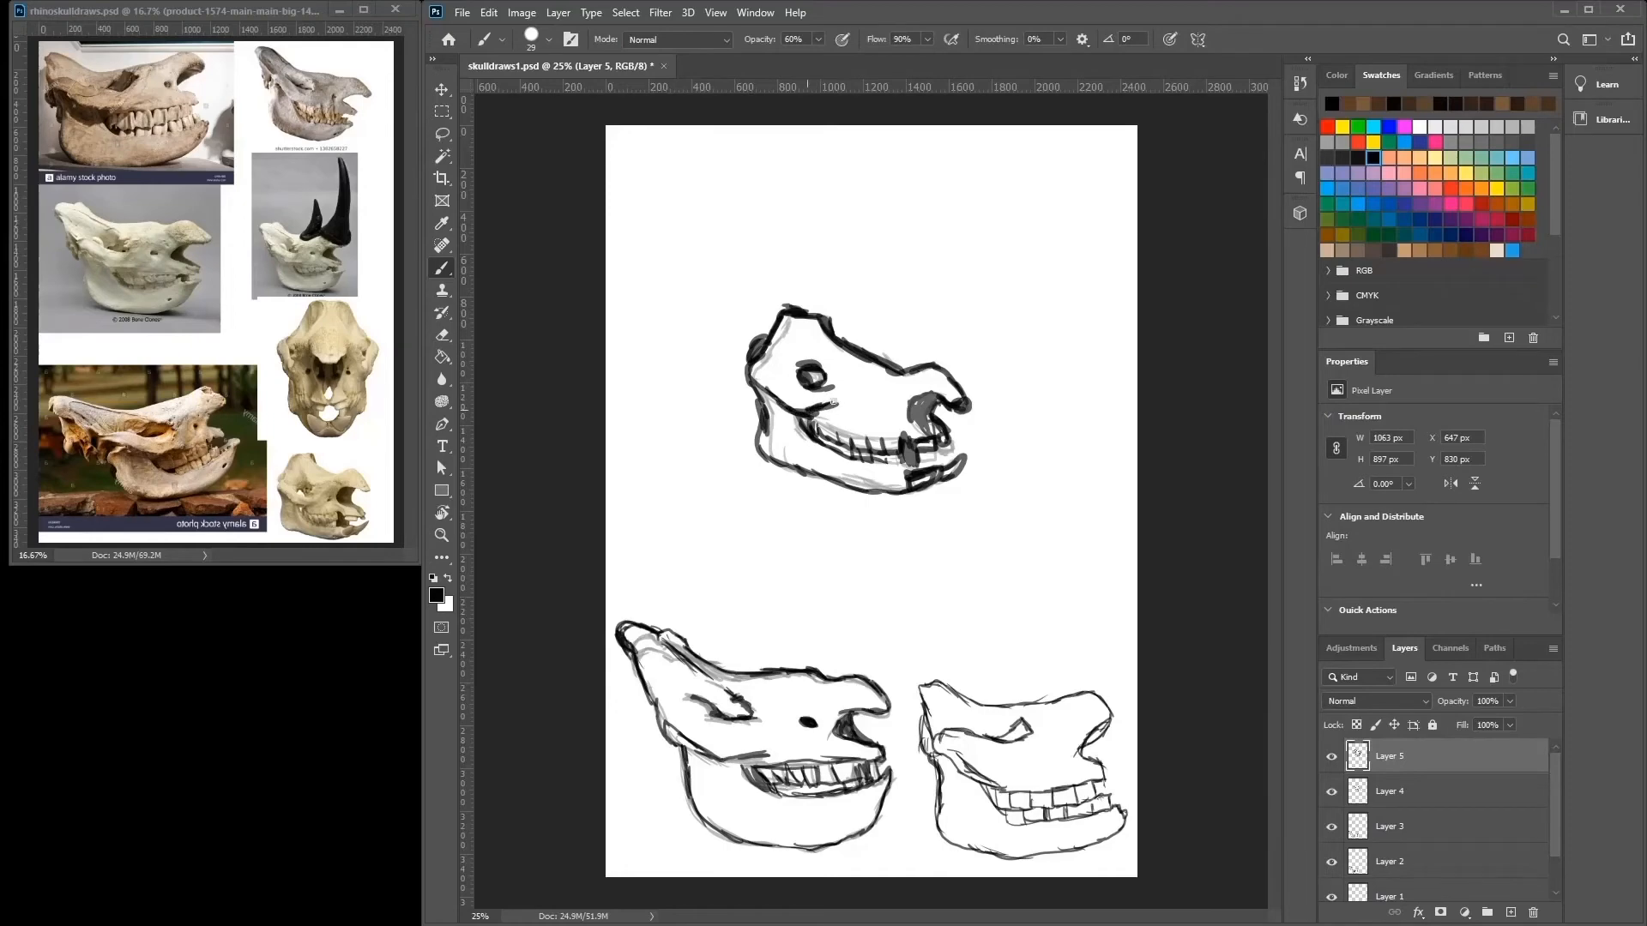
left_click(888, 413)
mouse_move(922, 400)
left_mouse_down()
mouse_move(933, 430)
mouse_move(909, 452)
left_mouse_up()
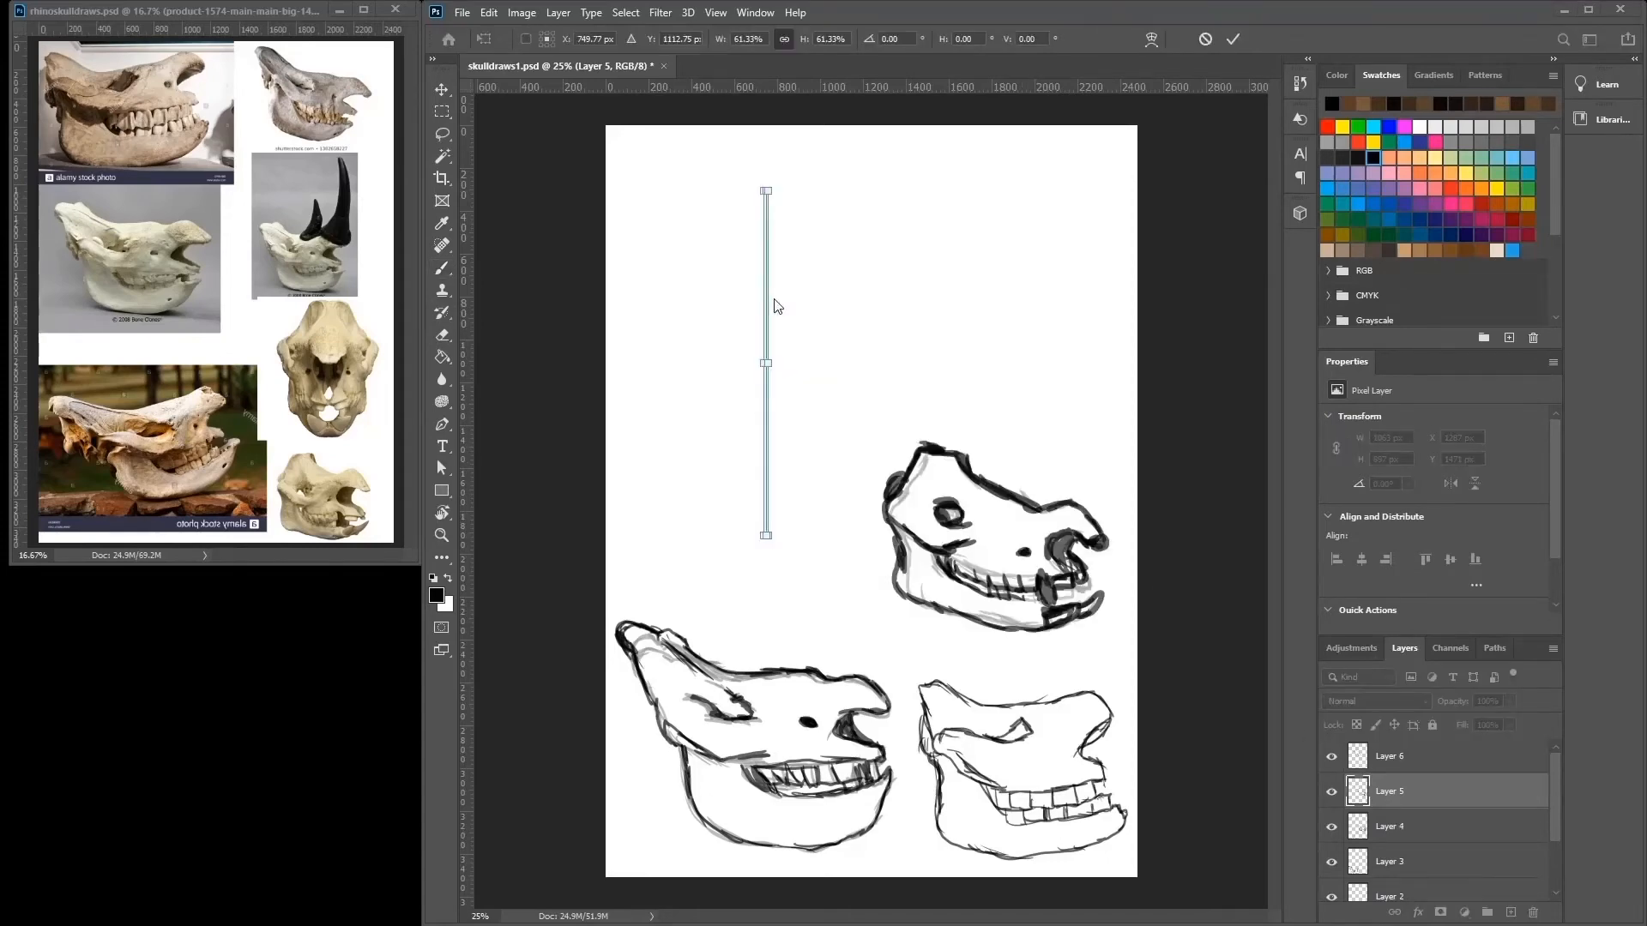
Apply the vertical symmetry axis and draw the mirrored outer contour of a front-view rhino skull with patches on the lower jaw.
key("Return")
key("b")
mouse_move(770, 232)
left_mouse_down()
mouse_move(793, 230)
mouse_move(834, 280)
mouse_move(837, 317)
mouse_move(861, 329)
mouse_move(822, 472)
mouse_move(768, 486)
mouse_move(820, 433)
mouse_move(797, 456)
left_mouse_up()
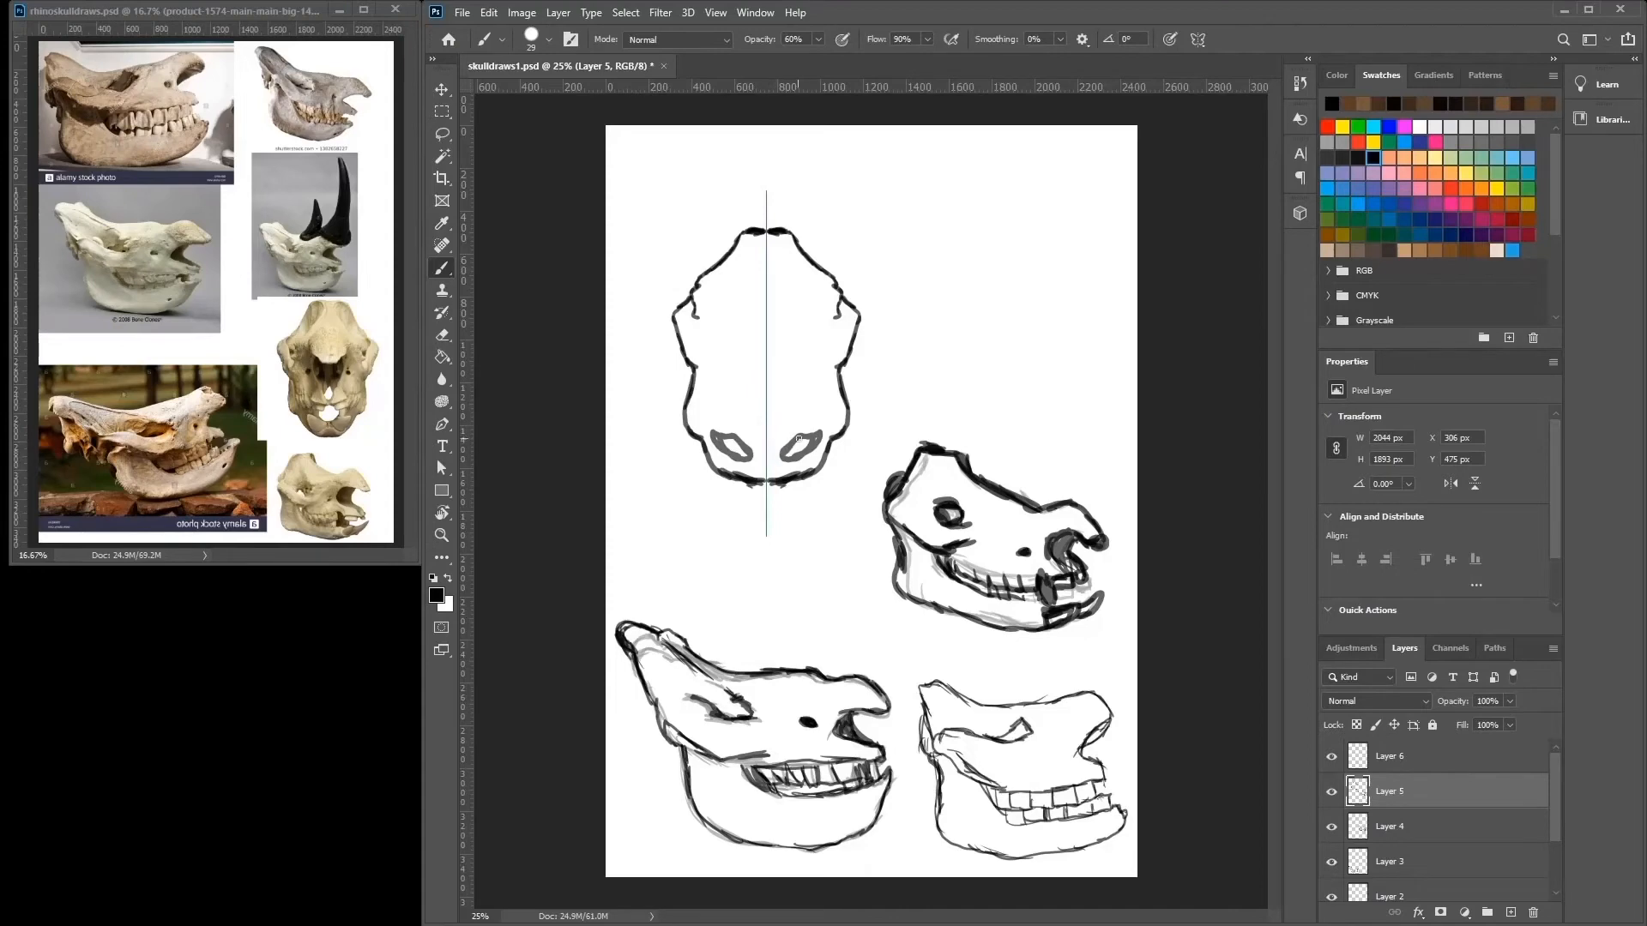
Undo the stray jaw stroke and draw the mirrored teeth, nasal opening and inner face lines of the front-view skull.
mouse_move(790, 443)
left_mouse_down()
mouse_move(780, 459)
mouse_move(805, 455)
mouse_move(779, 448)
mouse_move(796, 439)
left_mouse_up()
key("ctrl+z")
mouse_move(802, 414)
left_mouse_down()
mouse_move(772, 452)
mouse_move(791, 437)
mouse_move(784, 414)
left_mouse_up()
mouse_move(784, 415)
left_mouse_down()
mouse_move(804, 416)
mouse_move(784, 412)
mouse_move(797, 396)
mouse_move(768, 361)
mouse_move(790, 352)
mouse_move(789, 331)
mouse_move(768, 334)
mouse_move(791, 301)
mouse_move(790, 242)
mouse_move(845, 321)
mouse_move(809, 360)
mouse_move(827, 416)
mouse_move(813, 402)
mouse_move(822, 414)
mouse_move(827, 390)
left_mouse_up()
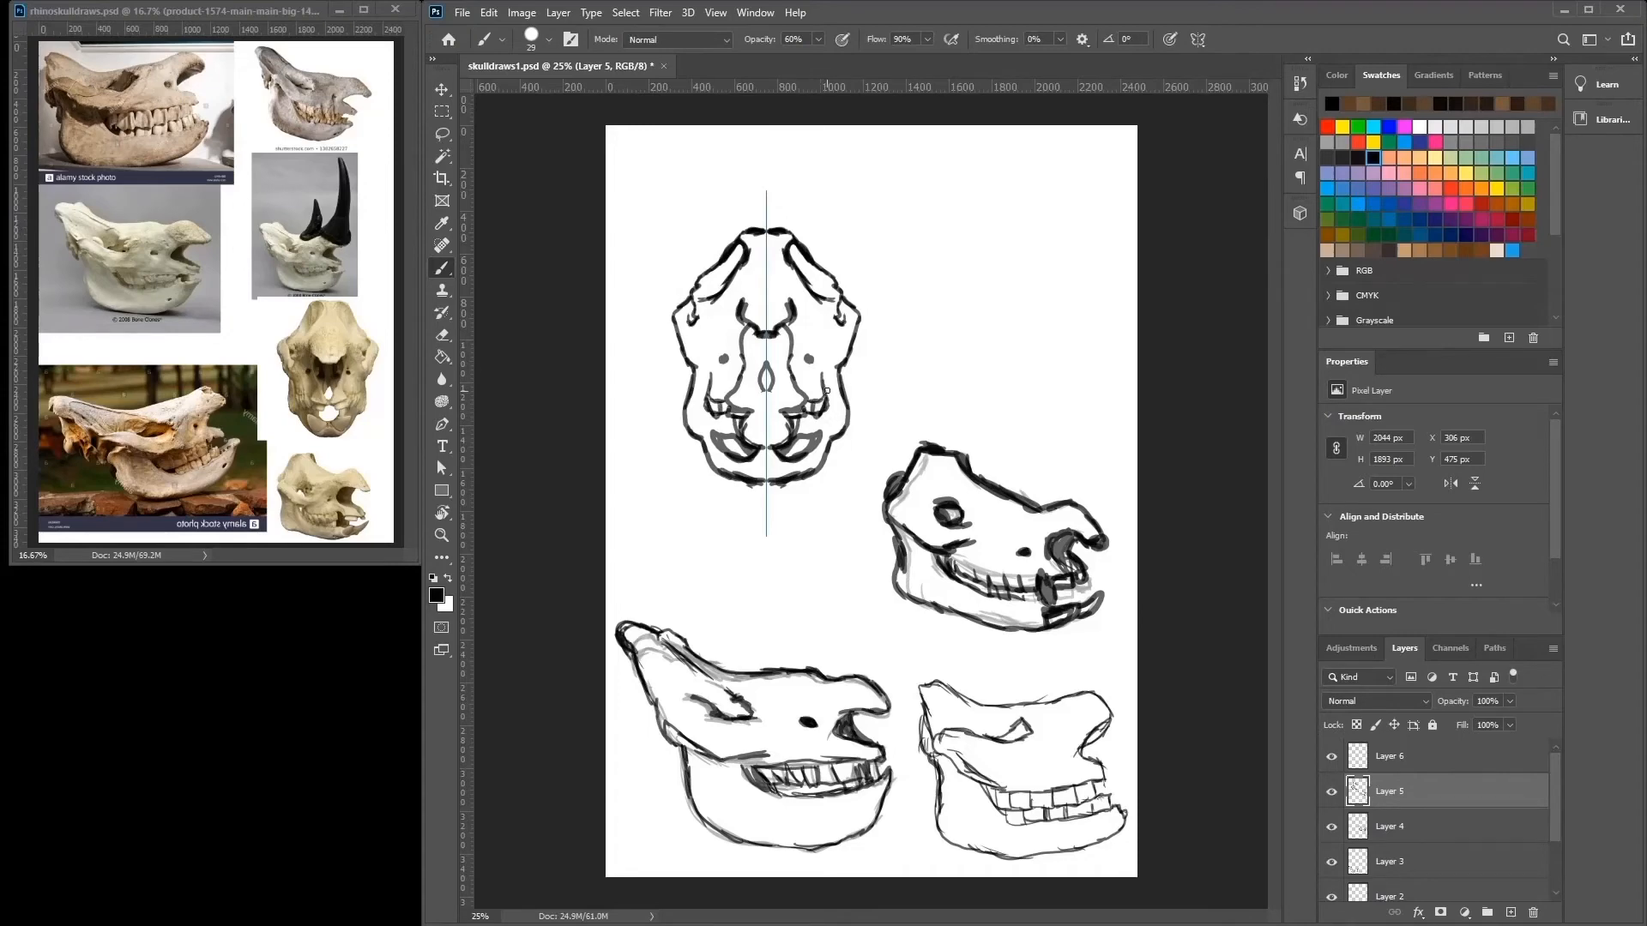
Fill the front-view skull's nasal cavity dark and reinforce the cheek, brow and teeth lines.
mouse_move(687, 354)
left_mouse_down()
mouse_move(709, 399)
mouse_move(688, 394)
mouse_move(711, 398)
left_mouse_up()
mouse_move(787, 353)
left_mouse_down()
mouse_move(775, 395)
mouse_move(781, 344)
mouse_move(770, 356)
mouse_move(783, 370)
mouse_move(791, 345)
left_mouse_up()
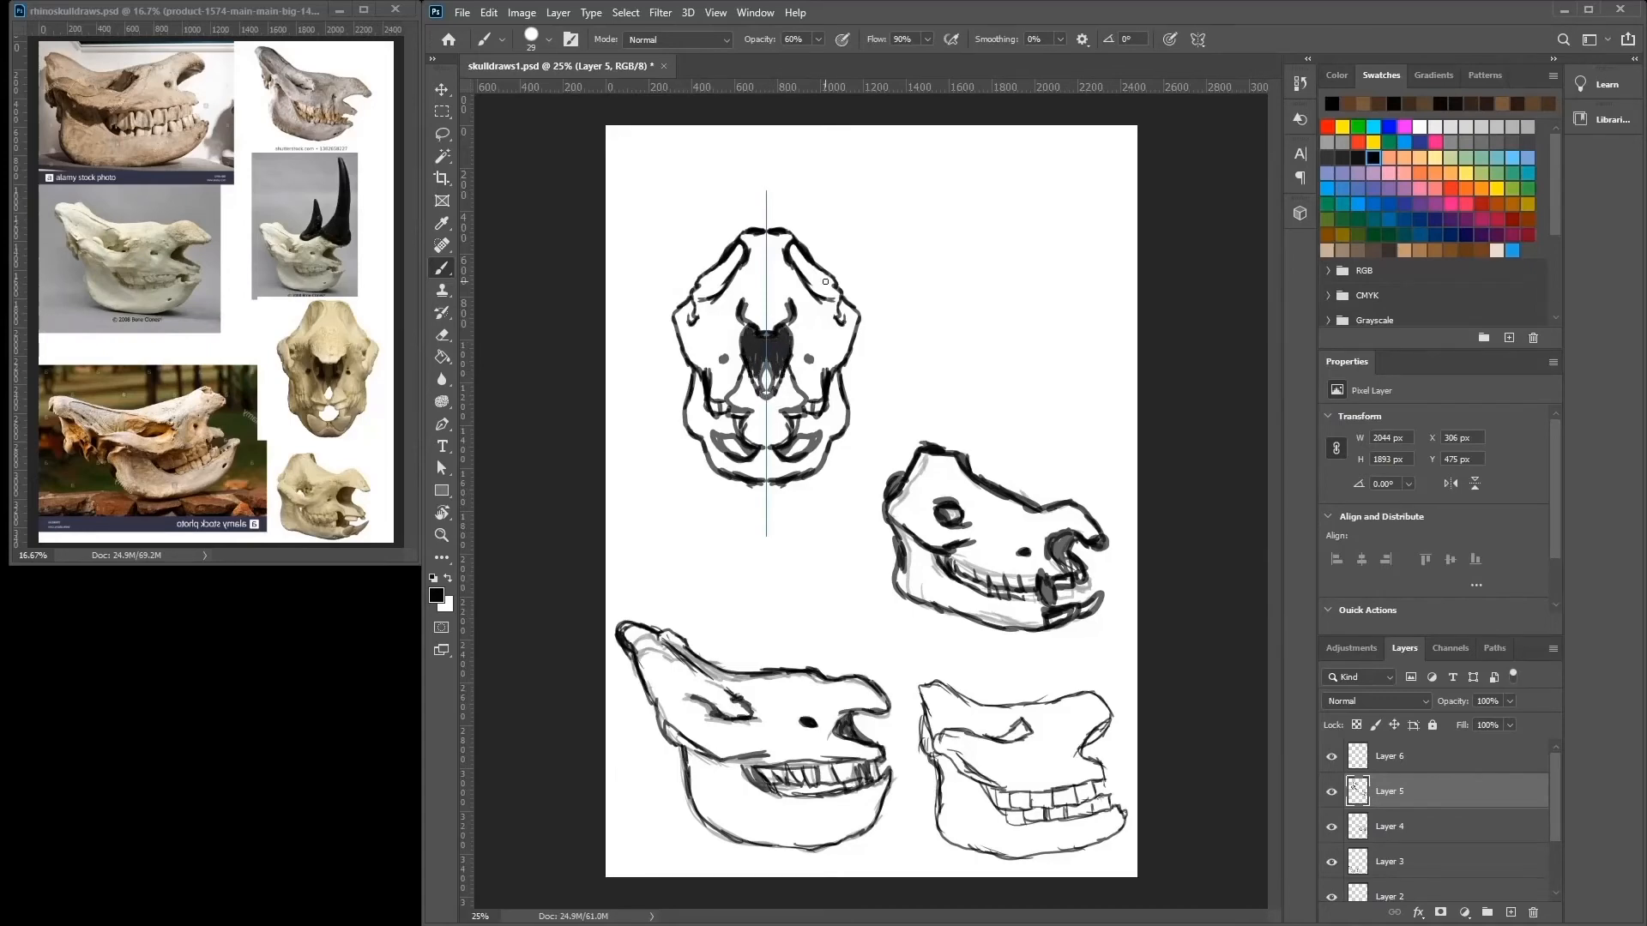
left_click_drag(731, 276, 724, 281)
mouse_move(785, 410)
left_mouse_down()
mouse_move(802, 413)
mouse_move(781, 416)
mouse_move(787, 364)
left_mouse_up()
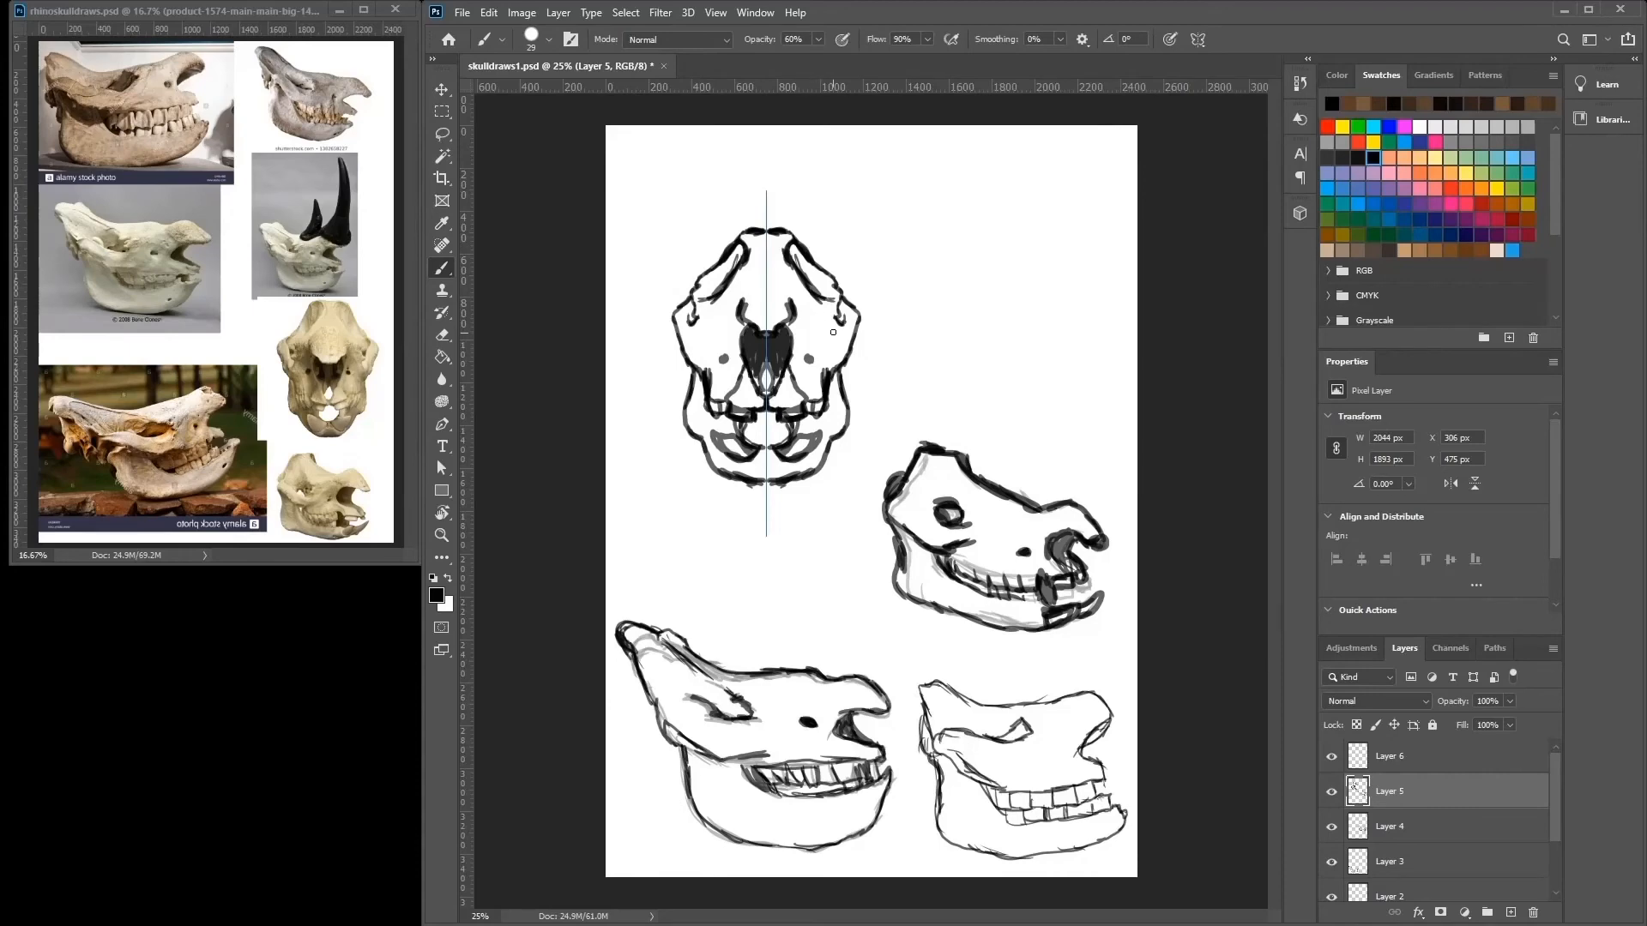
Draw the front-view skull's eye sockets and thicken the outer cheek and jaw contours.
mouse_move(833, 332)
left_mouse_down()
mouse_move(839, 297)
mouse_move(835, 336)
left_mouse_up()
mouse_move(842, 356)
left_mouse_down()
mouse_move(860, 327)
mouse_move(843, 304)
left_mouse_up()
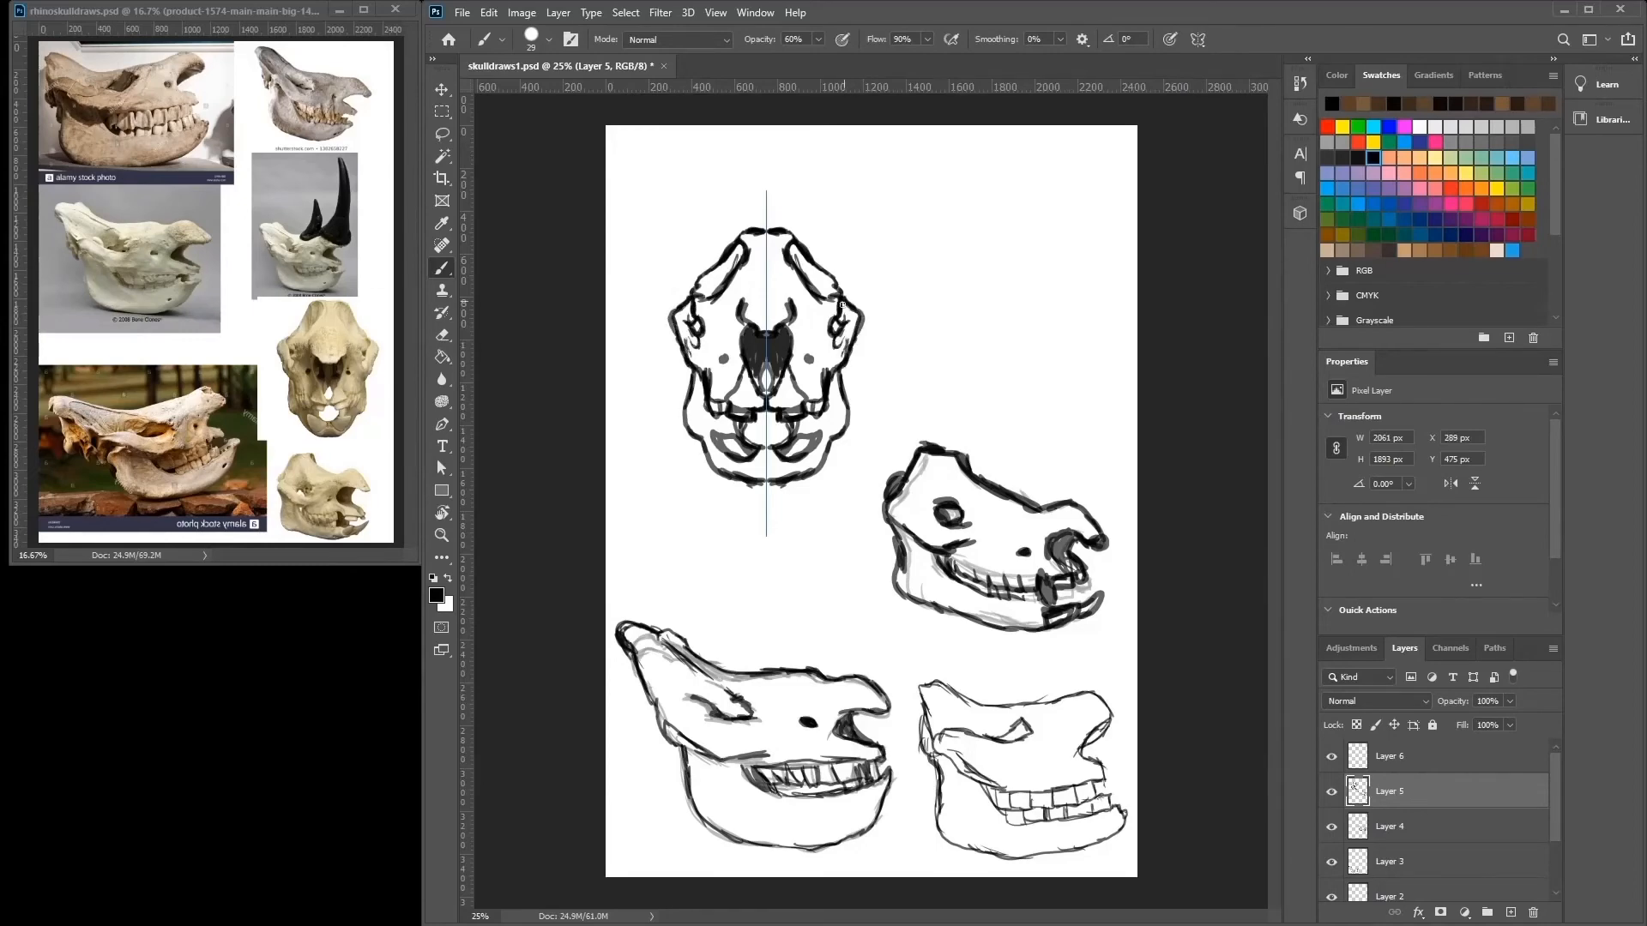
mouse_move(843, 397)
left_mouse_down()
mouse_move(832, 444)
mouse_move(846, 360)
left_mouse_up()
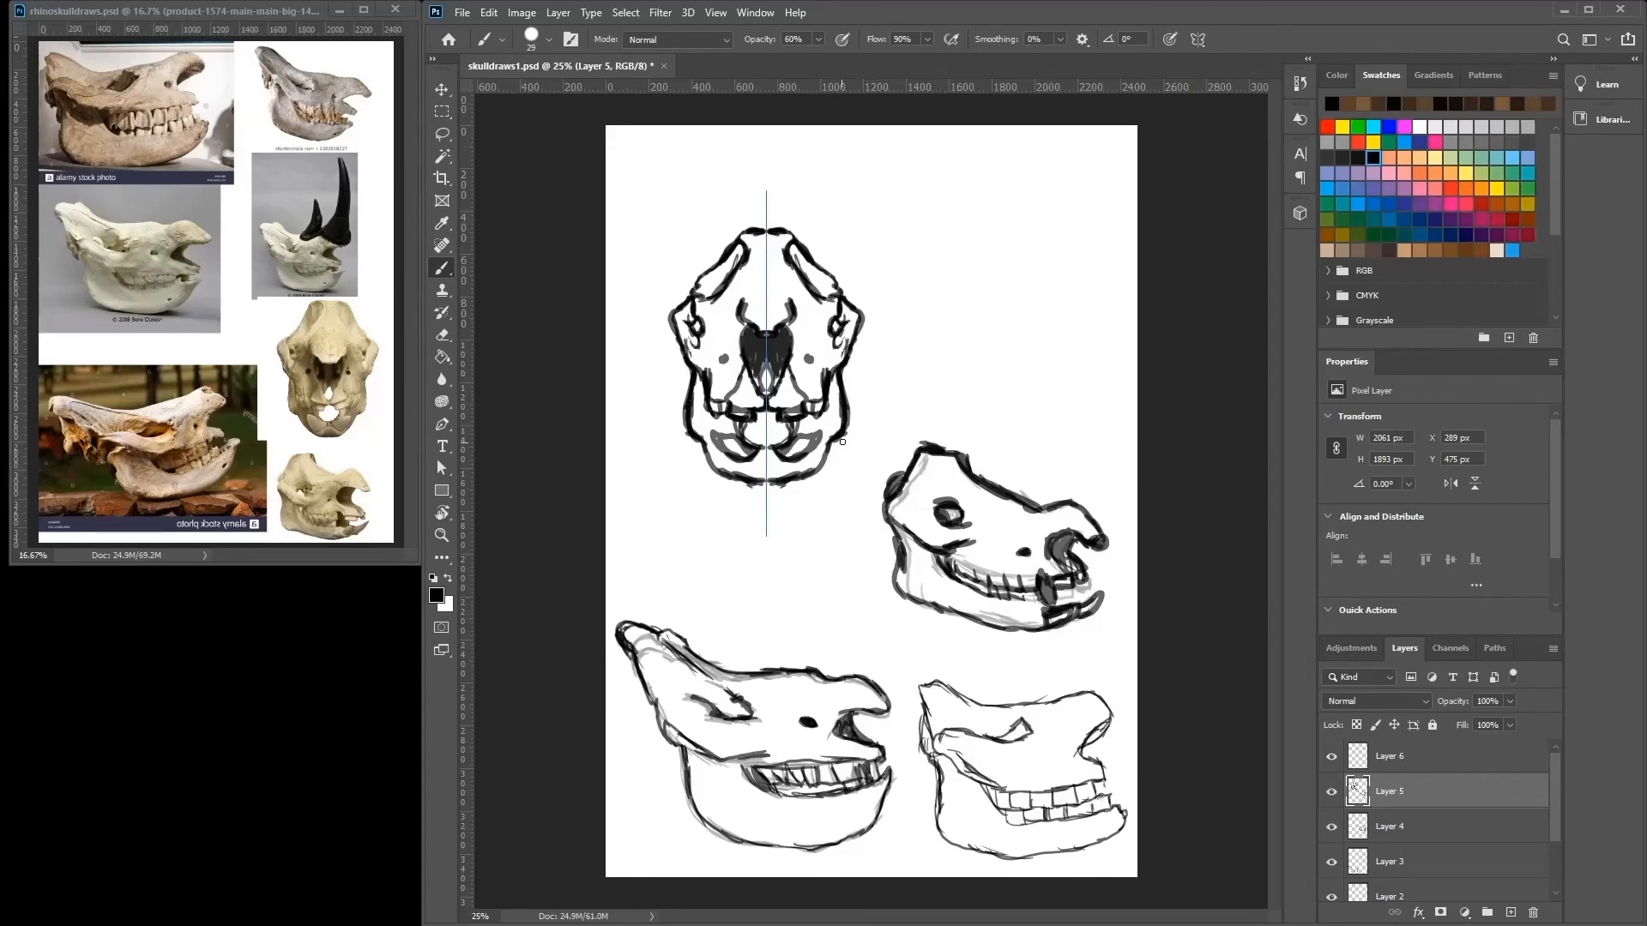